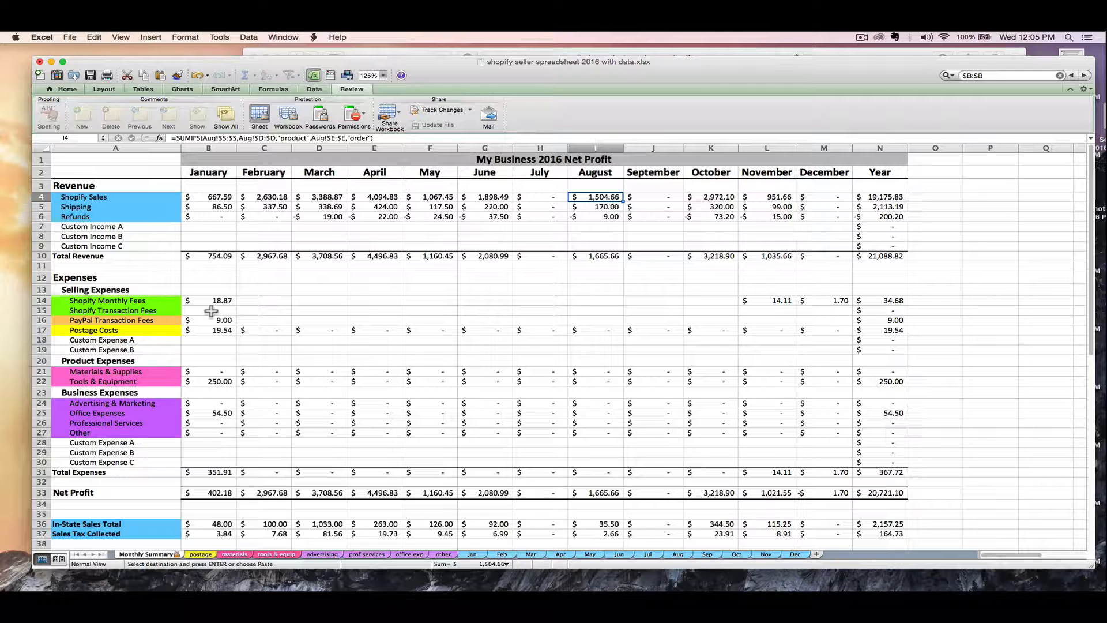
# Step: Switch to the Shopify admin in Safari and open the store's account settings
pyautogui.click(153, 300)
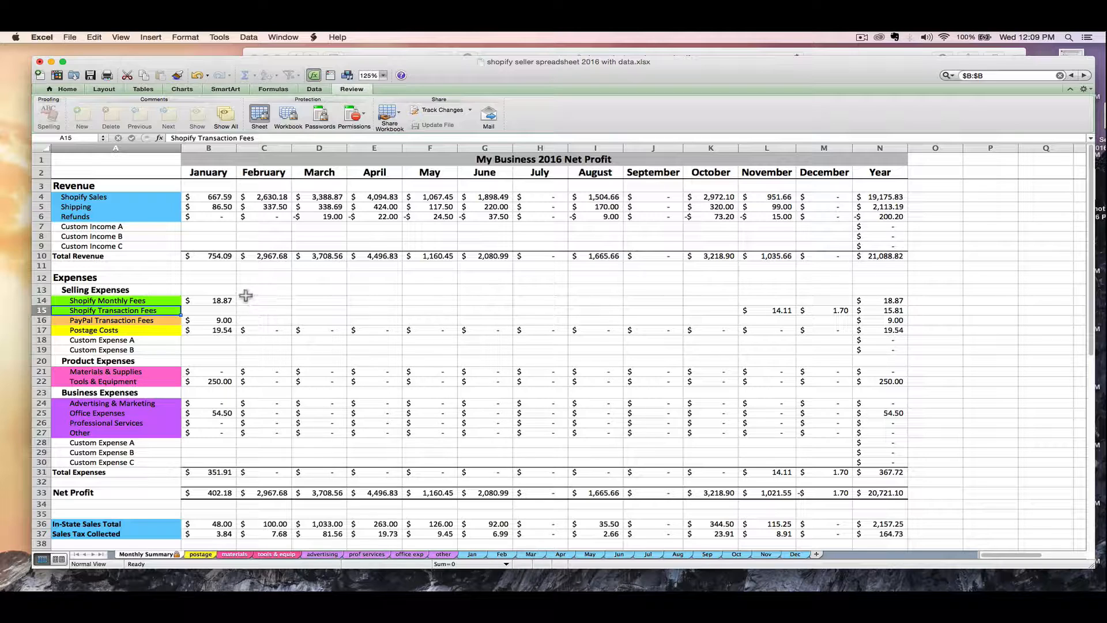
pyautogui.click(393, 52)
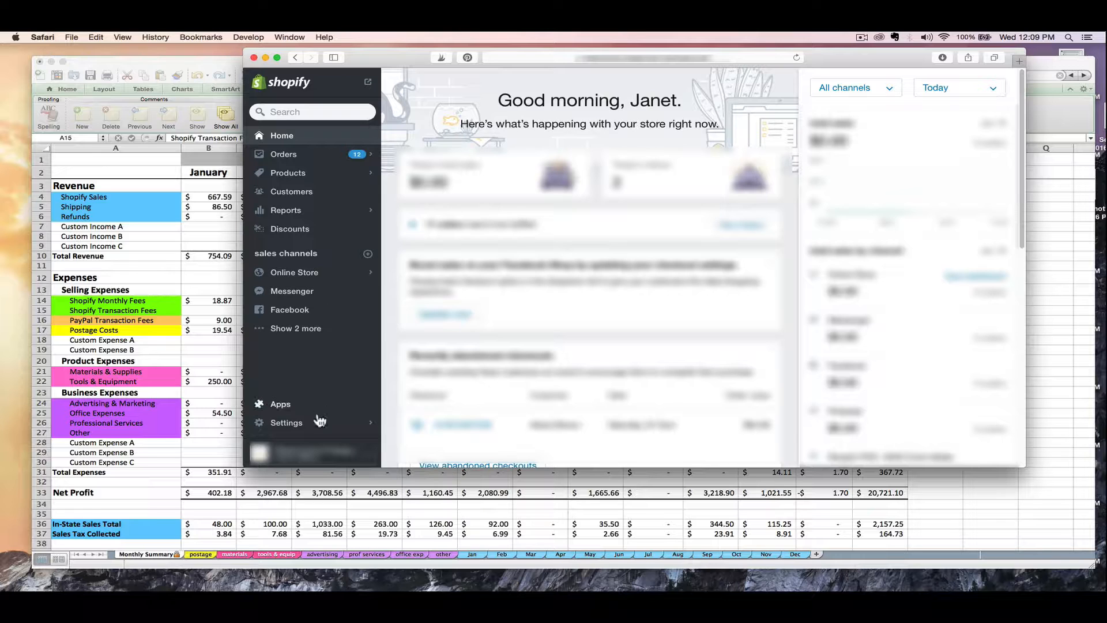
pyautogui.click(299, 427)
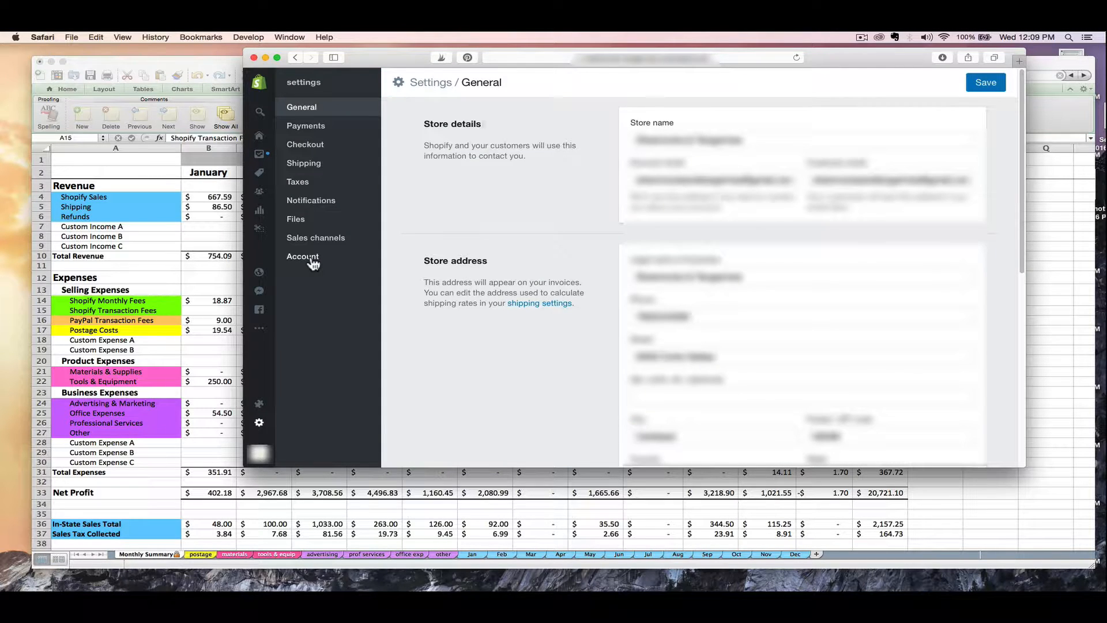
pyautogui.click(313, 262)
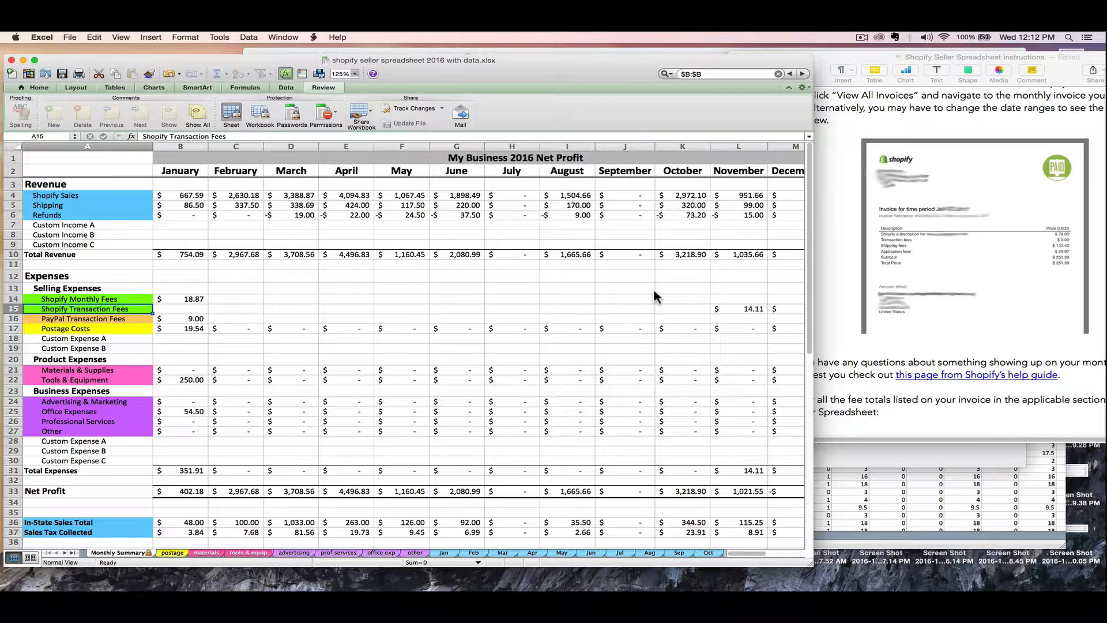
# Step: Enter 79 as August's Shopify Monthly Fees in the Monthly Summary sheet of the Excel workbook
pyautogui.click(657, 298)
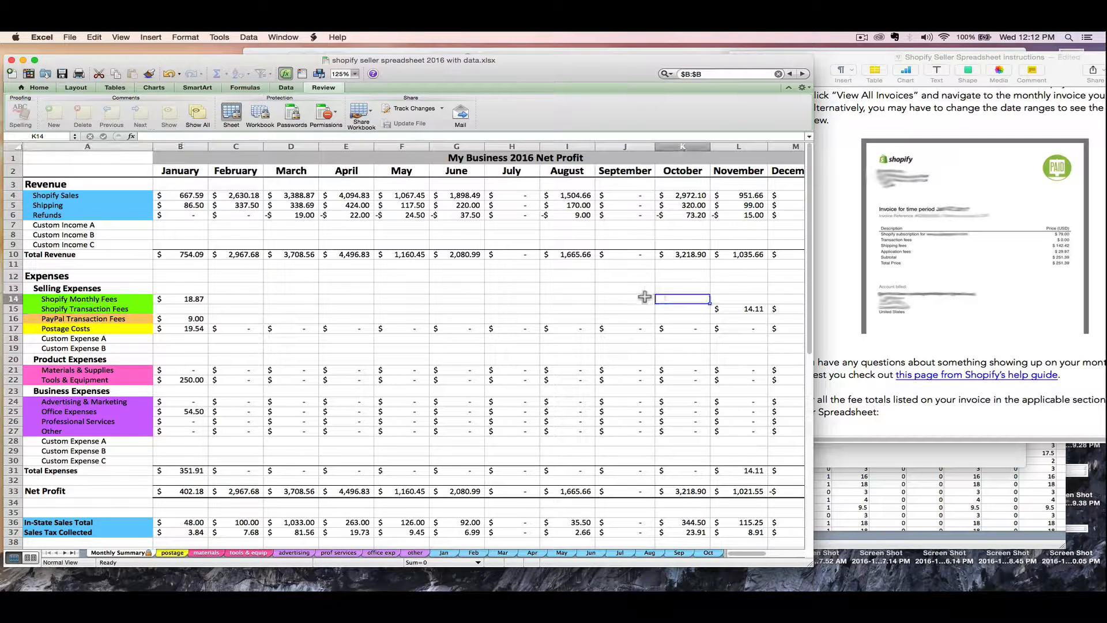
pyautogui.click(572, 297)
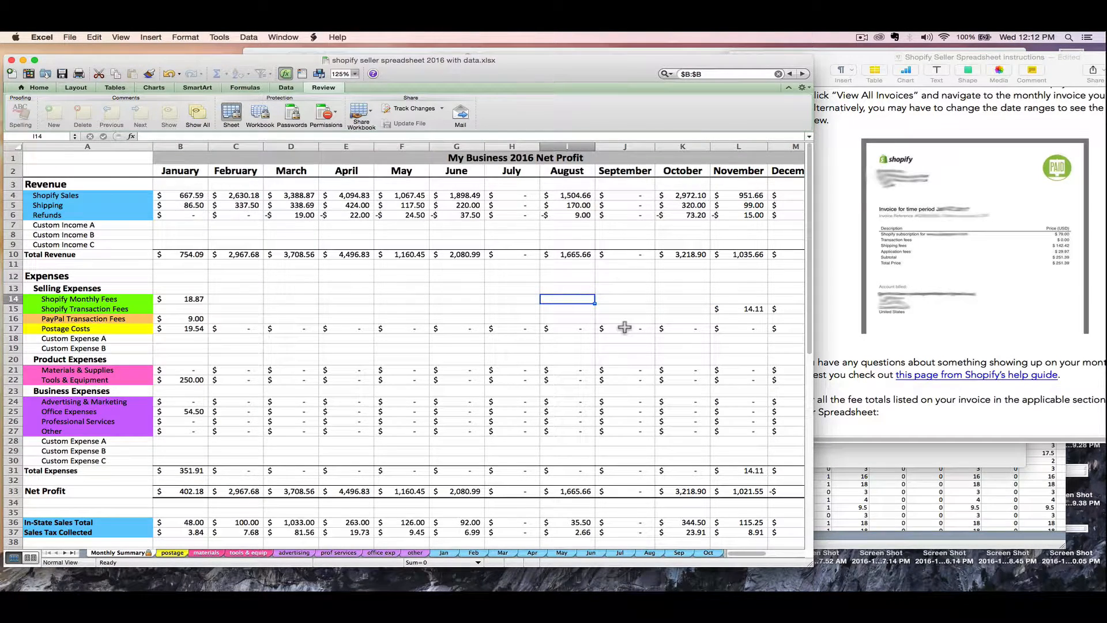
pyautogui.write('79')
pyautogui.press('Return')
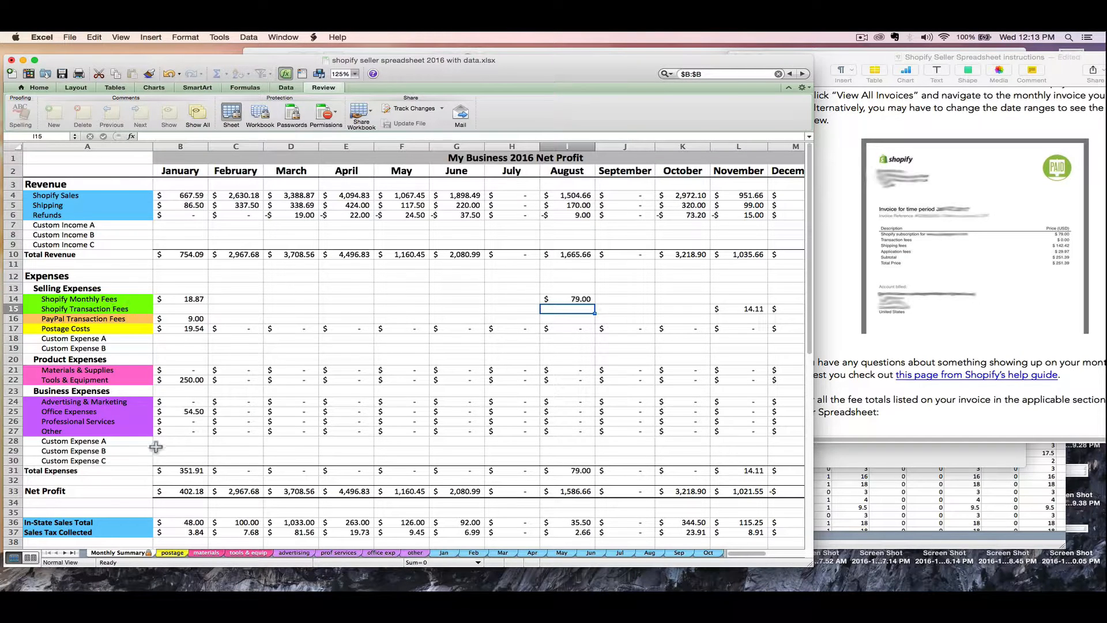
# Step: Add an expense to row 4 of the postage sheet: date 8/31/16, amount 142.42, vendor Shopify, description "shipping labels"
pyautogui.click(171, 554)
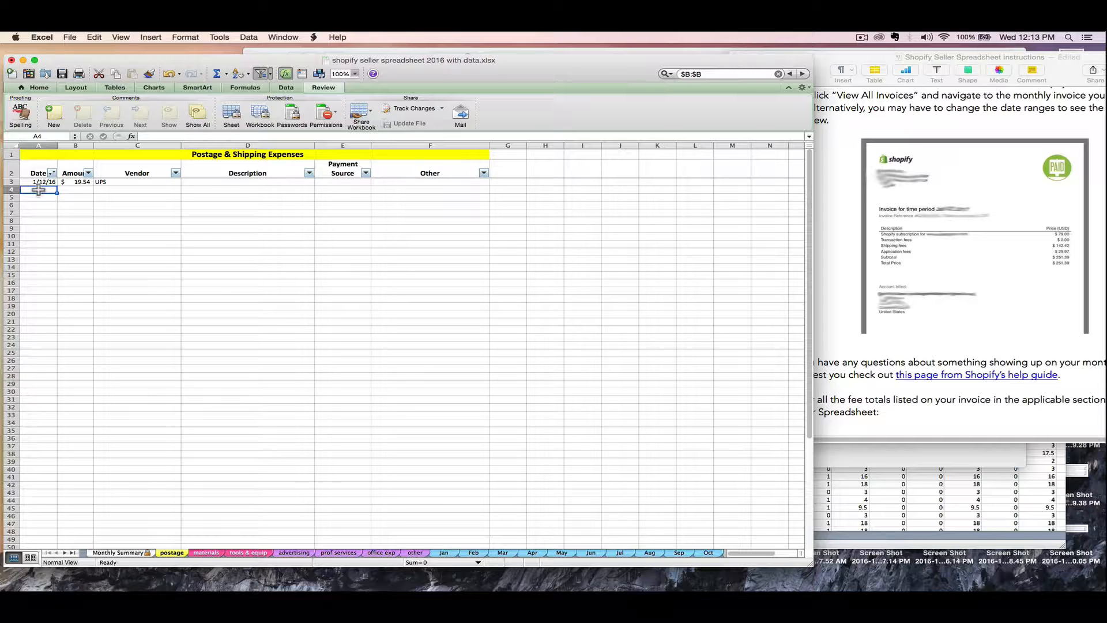
pyautogui.write('8/31/16')
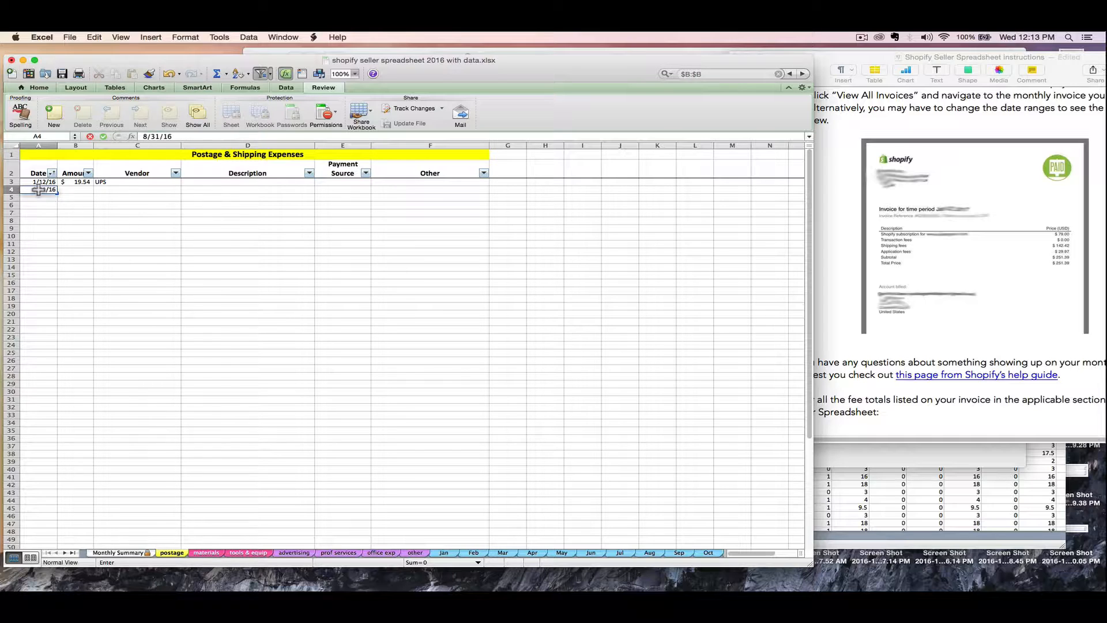
pyautogui.press('Tab')
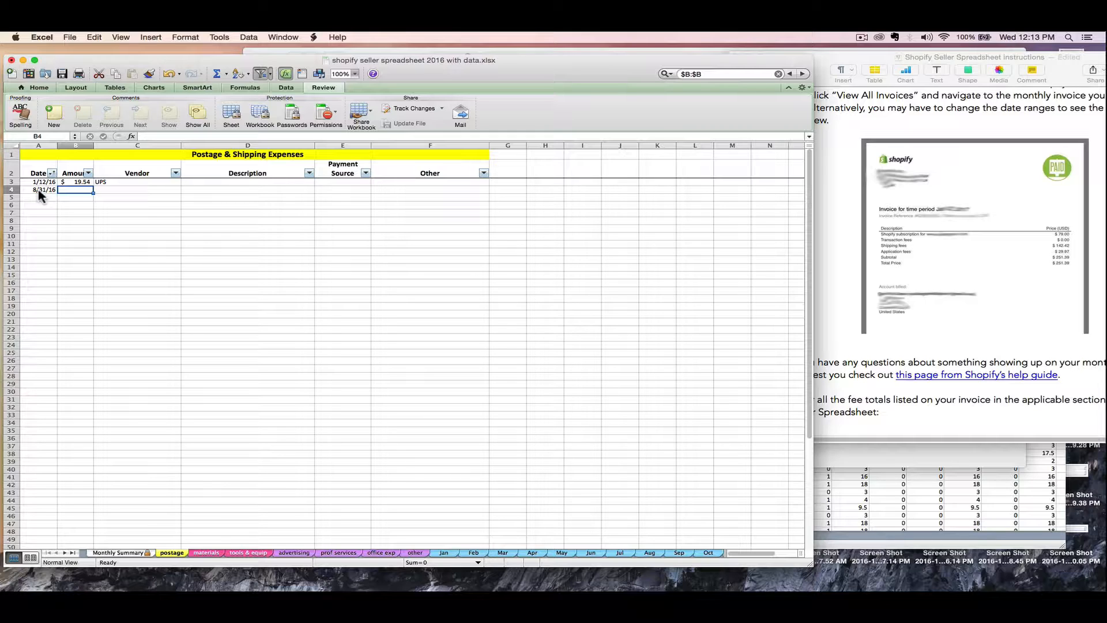
pyautogui.write('142.42')
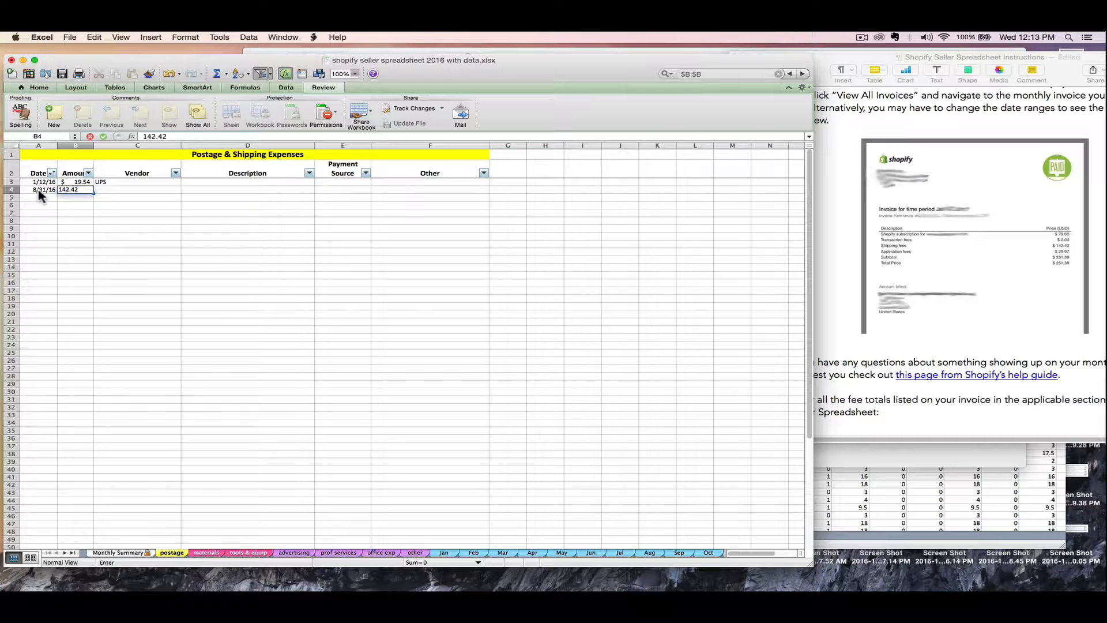
pyautogui.press('Tab')
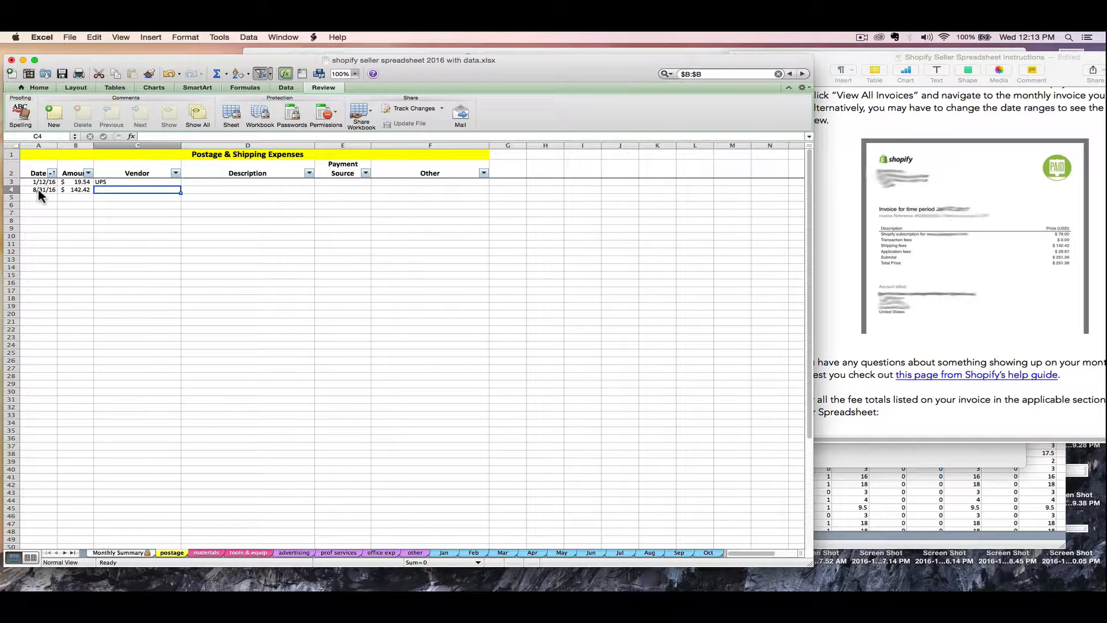
pyautogui.write('Shopify')
pyautogui.press('Tab')
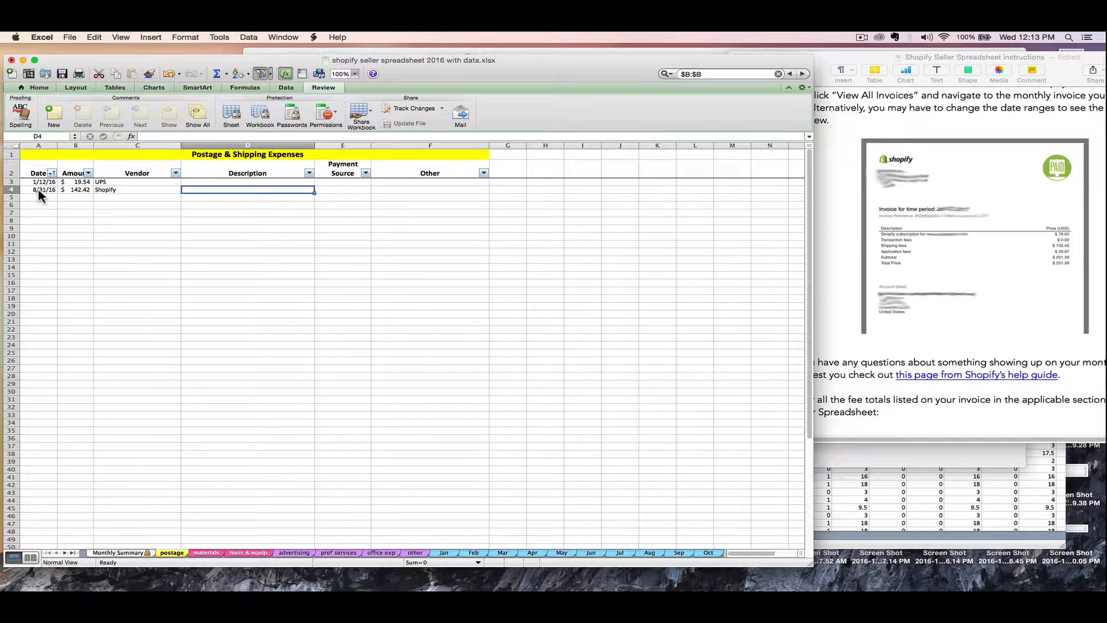
pyautogui.write('shipping lab')
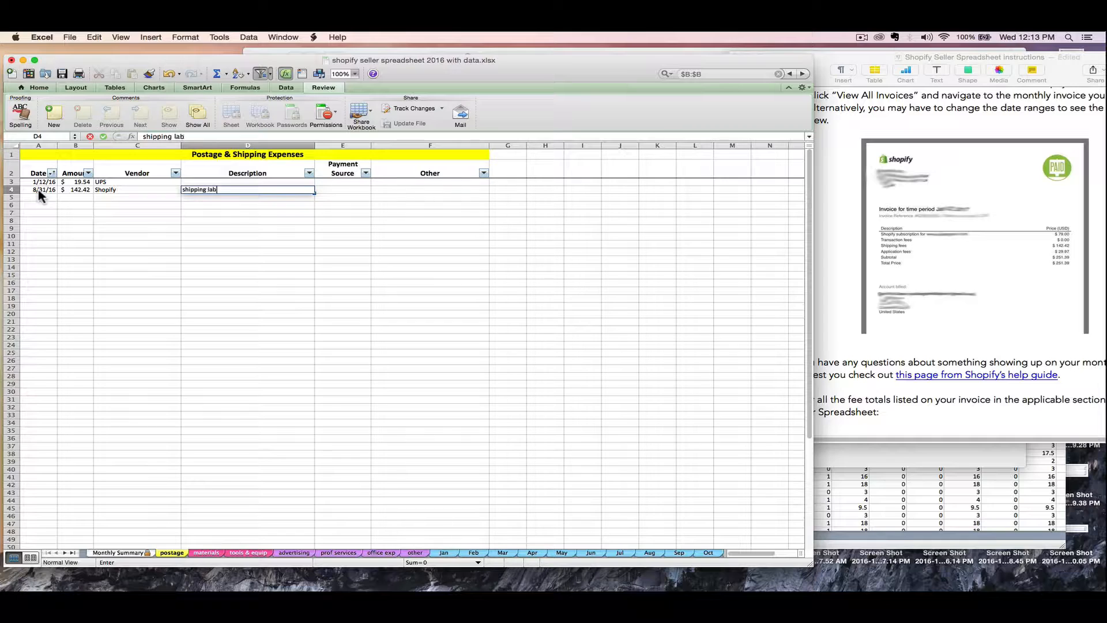
pyautogui.write('els')
pyautogui.press('Tab')
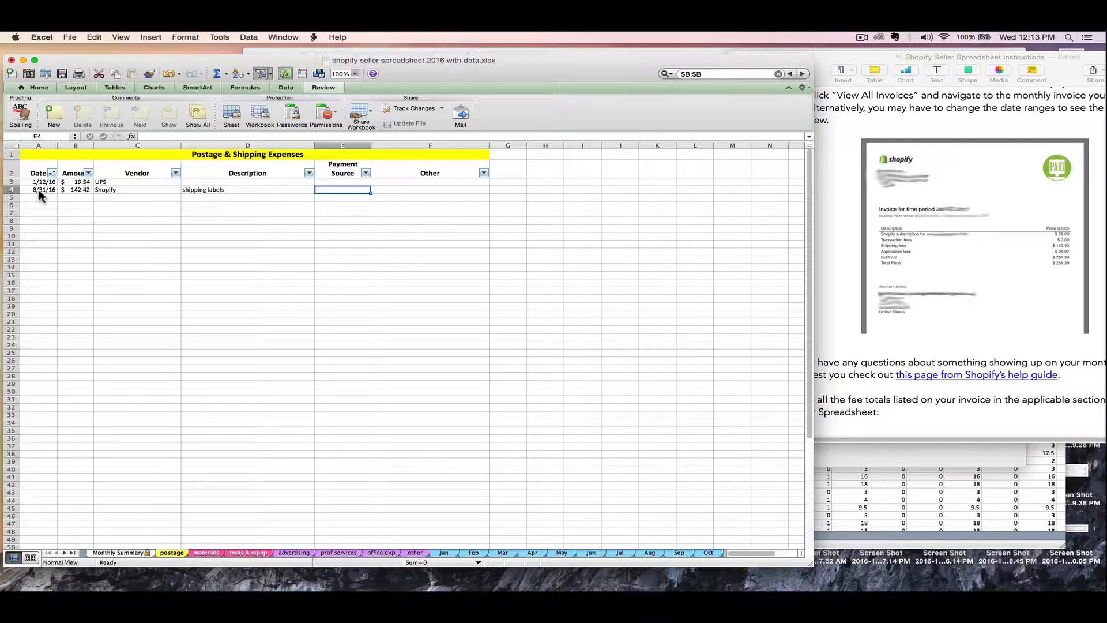
pyautogui.click(30, 190)
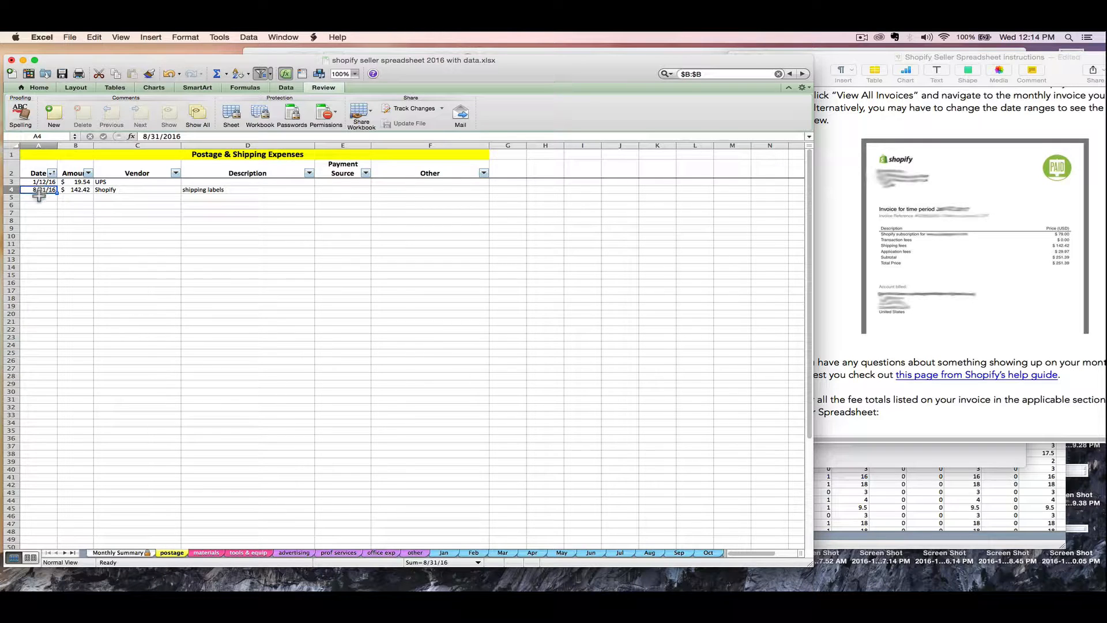
# Step: Inspect the August and September Postage Costs formulas in the Monthly Summary sheet
pyautogui.click(117, 552)
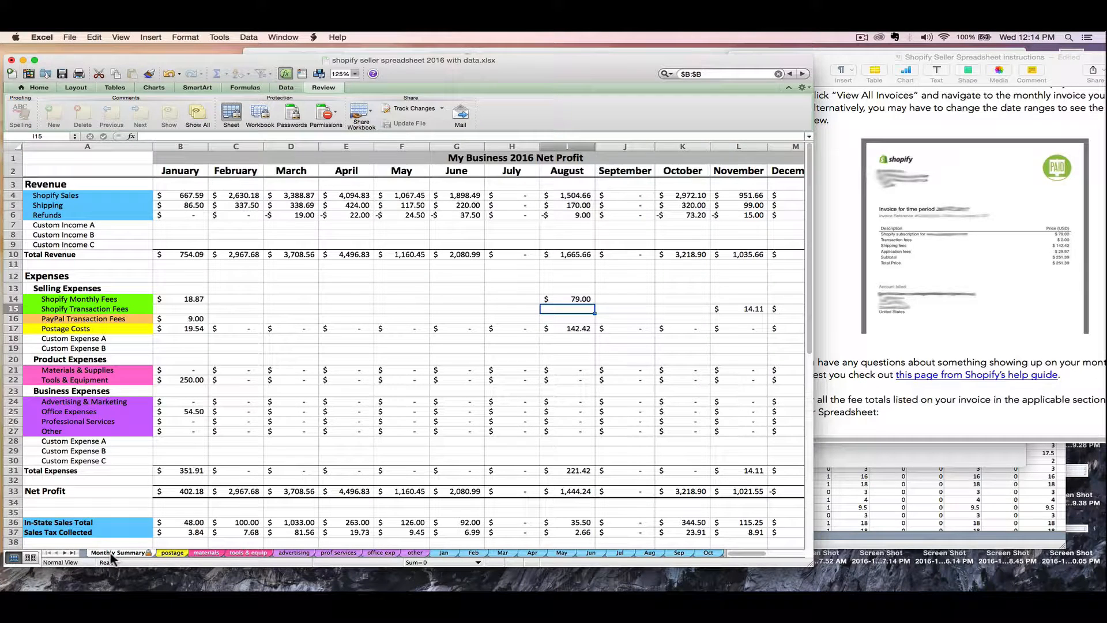
pyautogui.press('Down')
pyautogui.press('Down')
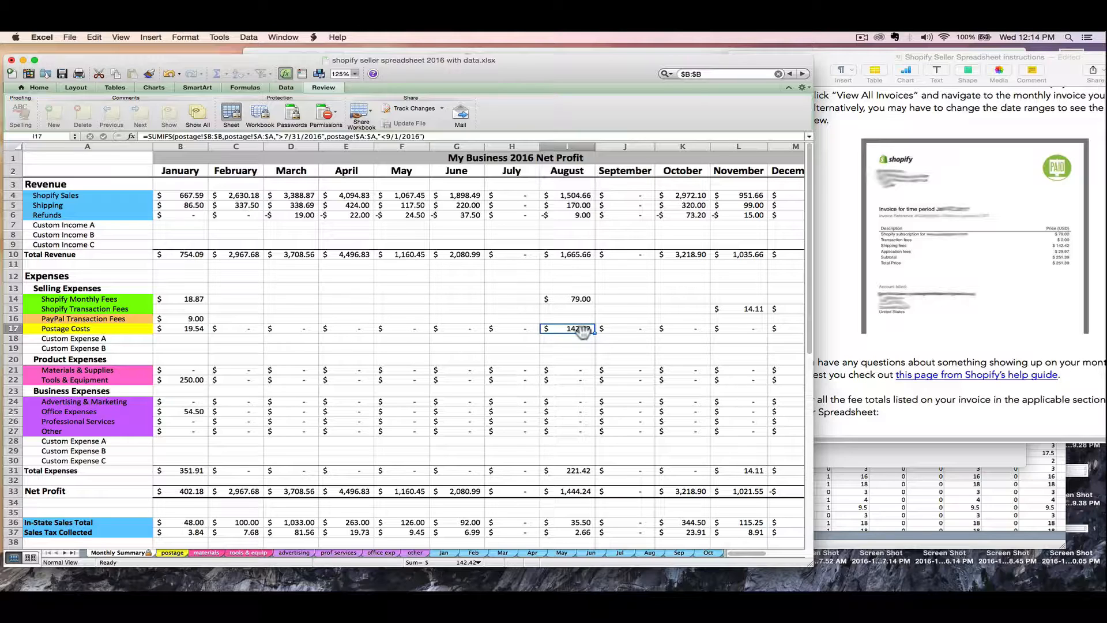
pyautogui.click(629, 330)
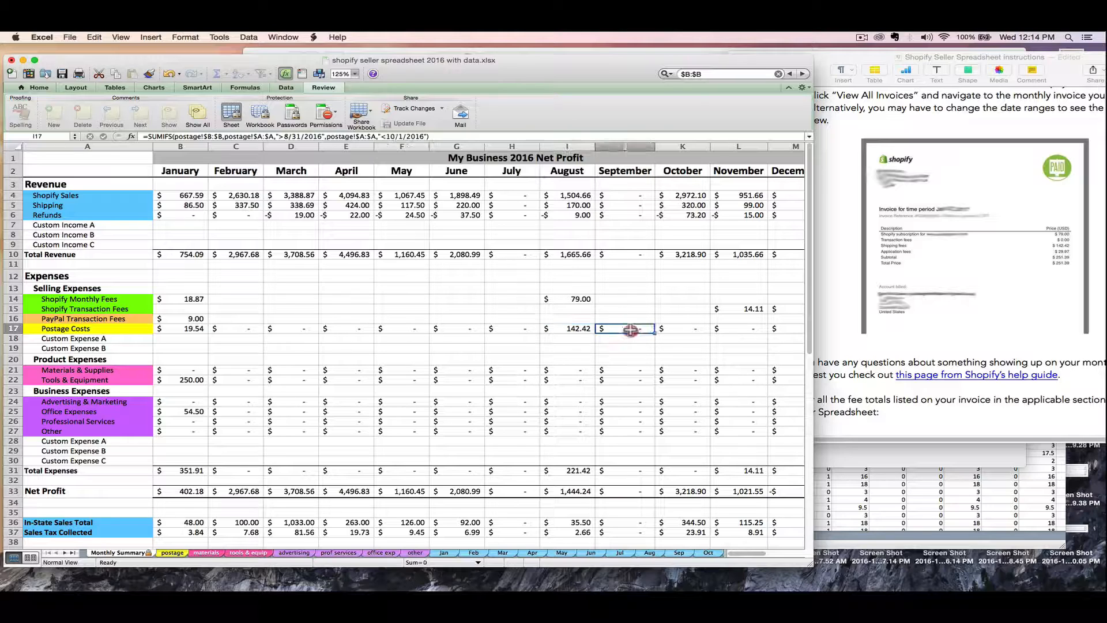
pyautogui.doubleClick(631, 329)
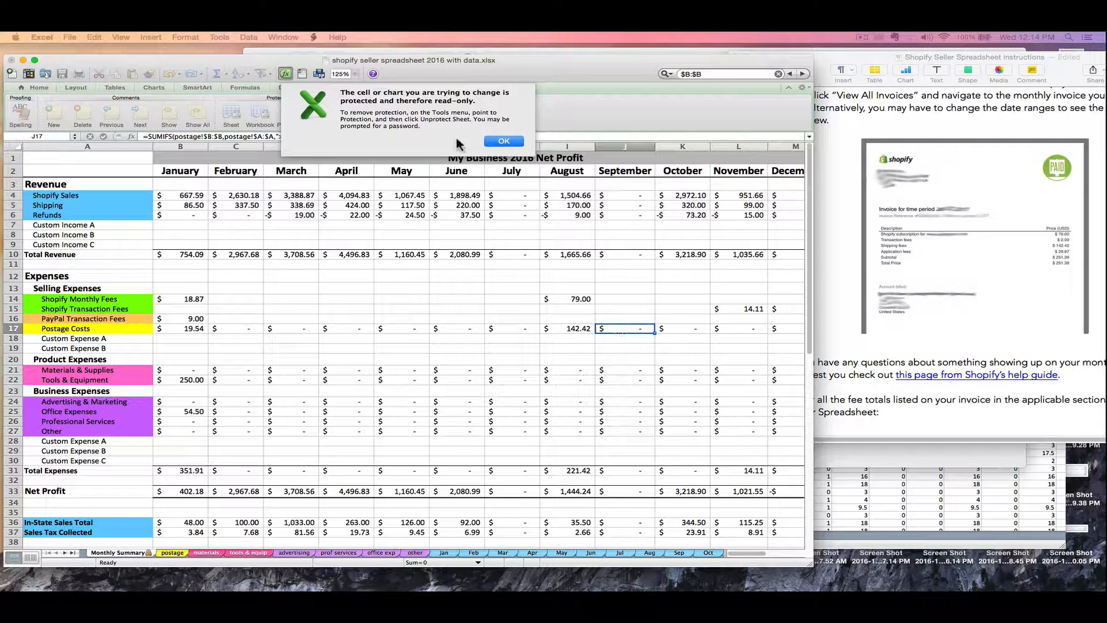
pyautogui.click(502, 141)
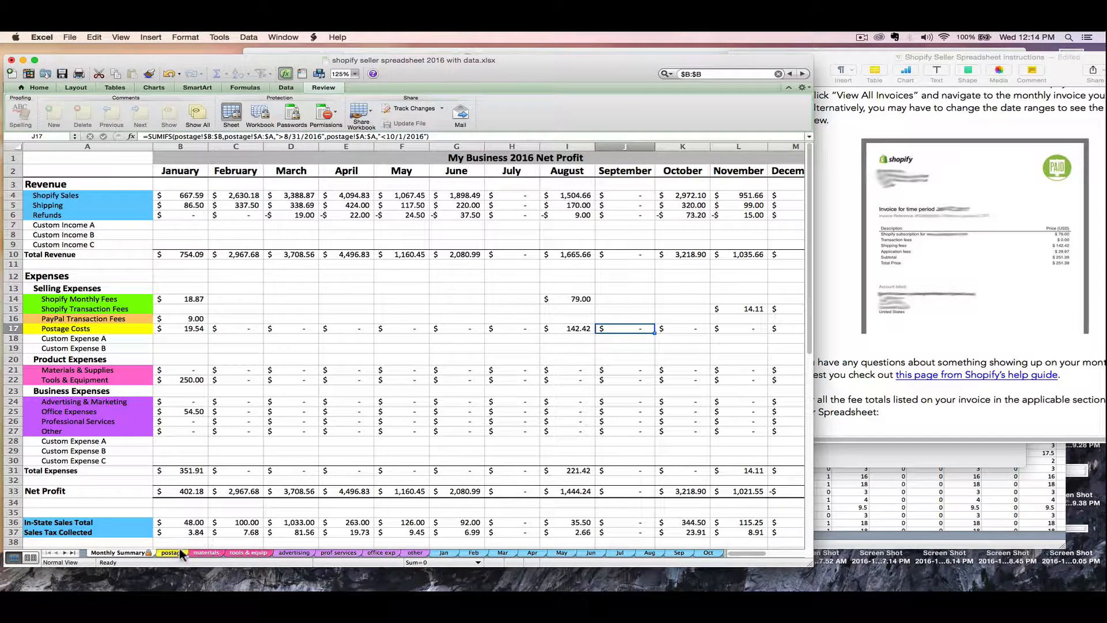
# Step: Add an expense to row 3 of the other sheet: date 8/31/16, amount 29.97, vendor Shopify, description "app fee"
pyautogui.click(174, 553)
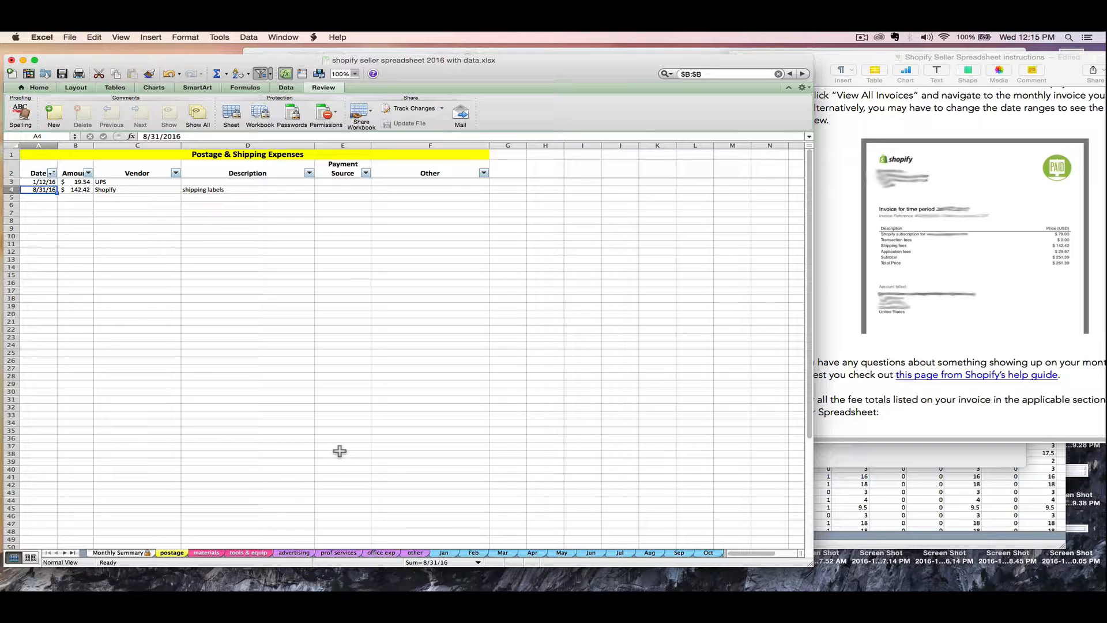
pyautogui.click(416, 552)
pyautogui.click(39, 181)
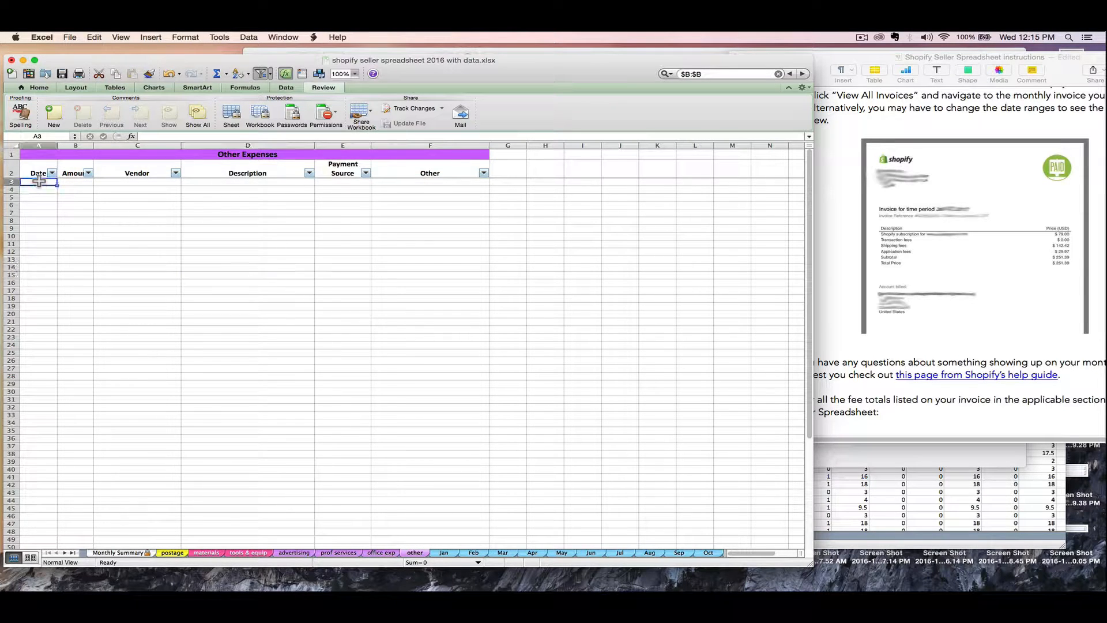
pyautogui.write('8')
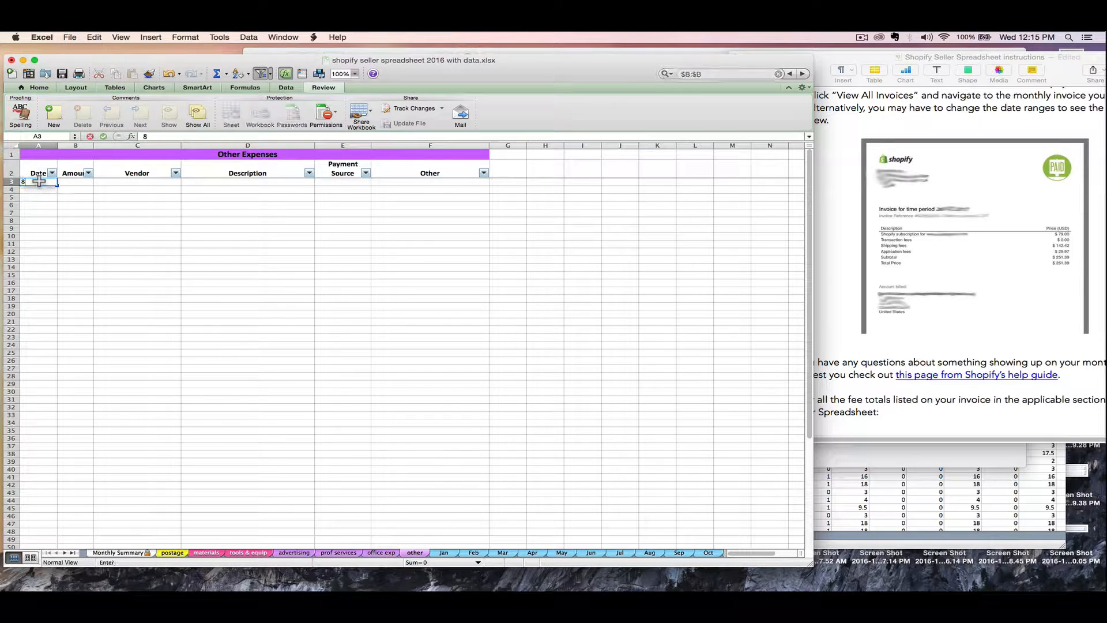
pyautogui.write('/31/16')
pyautogui.press('Tab')
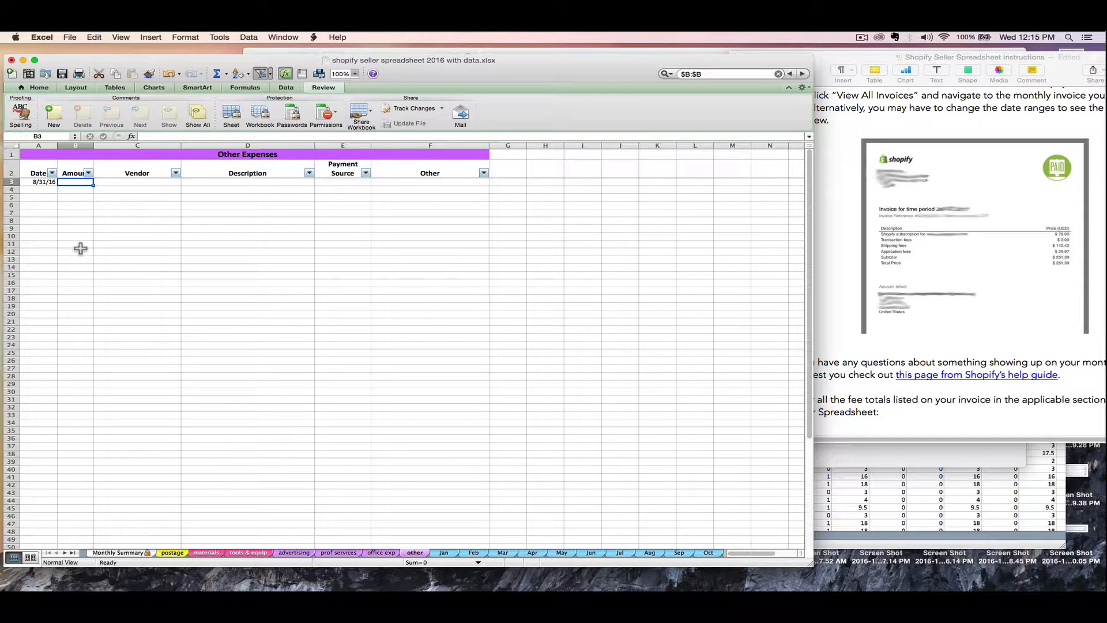
pyautogui.write('29.97')
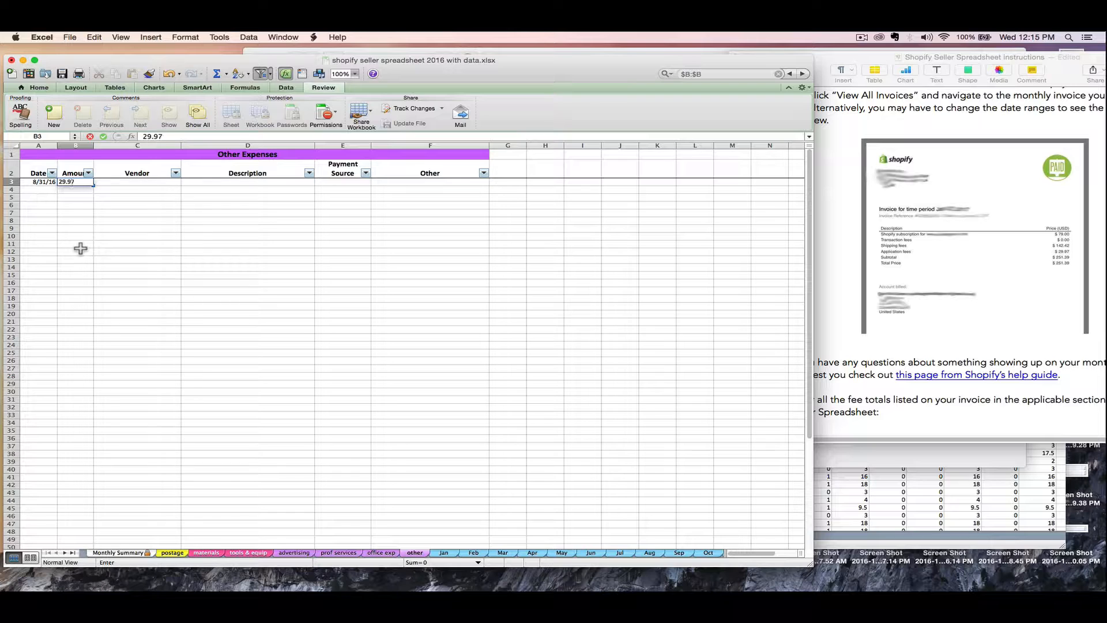
pyautogui.press('Tab')
pyautogui.write('Shopify')
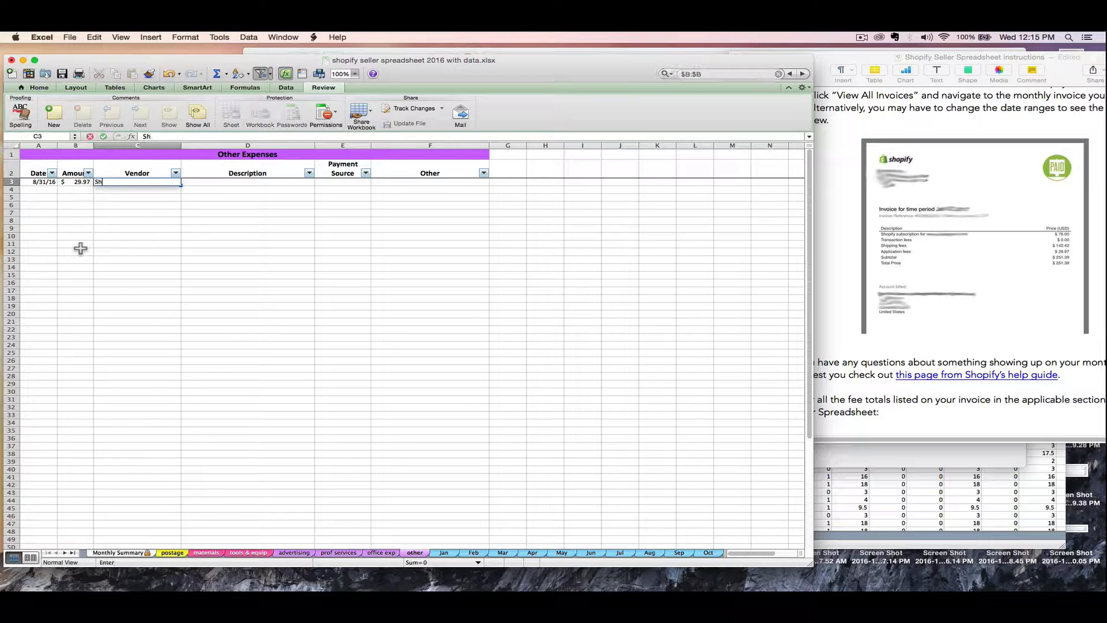
pyautogui.press('Tab')
pyautogui.write('app fee')
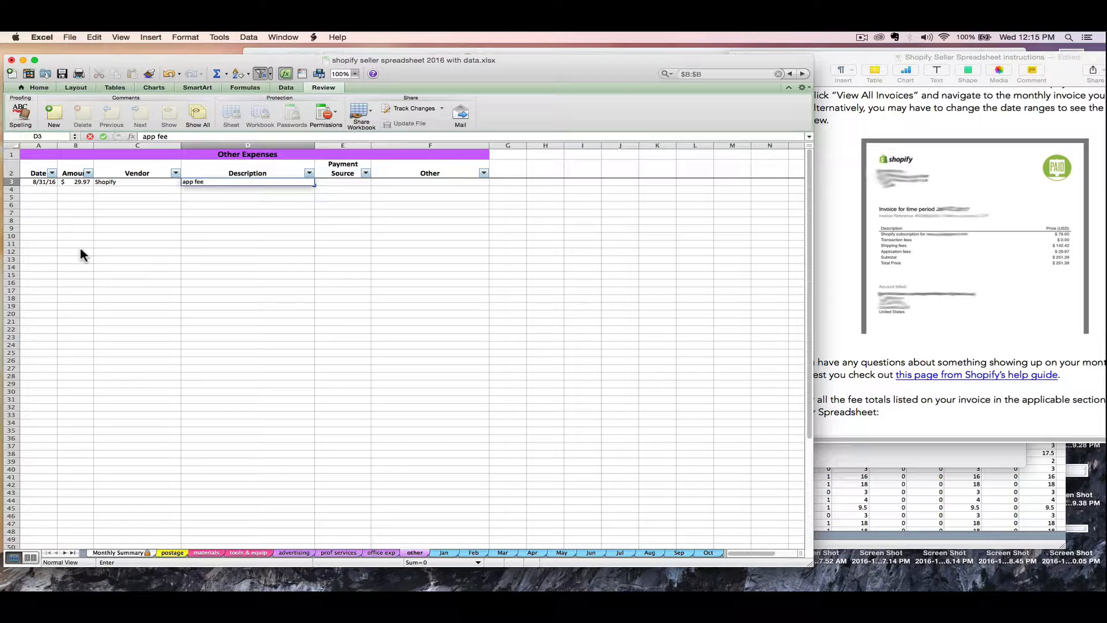
pyautogui.press('Return')
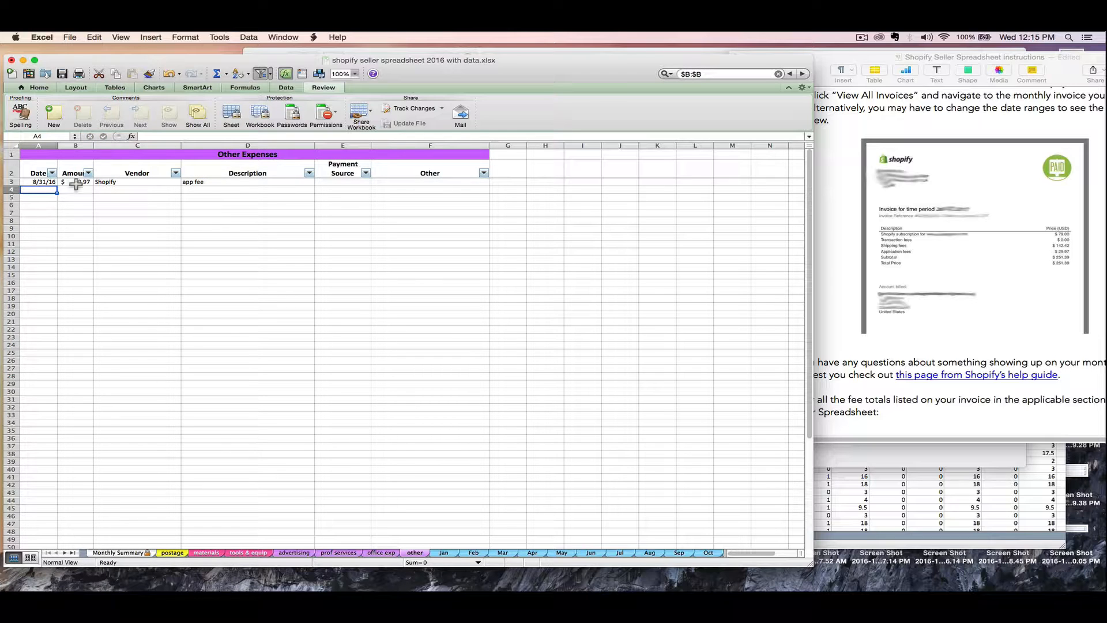
# Step: Review August's expenses in the Monthly Summary sheet and select its Shopify Monthly Fees cell
pyautogui.click(115, 552)
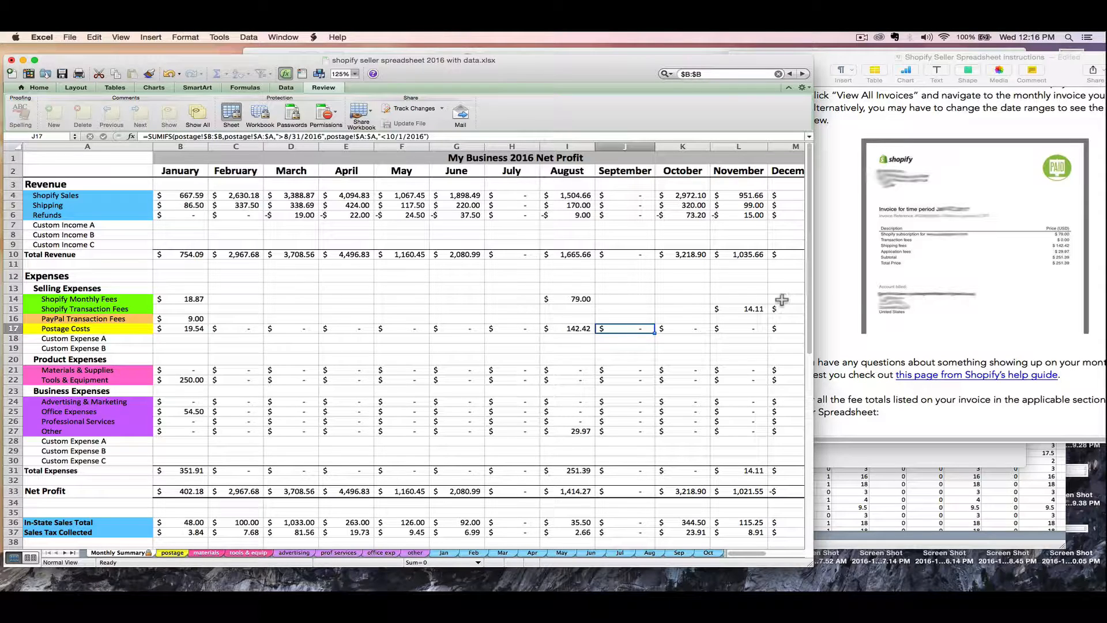
pyautogui.click(571, 297)
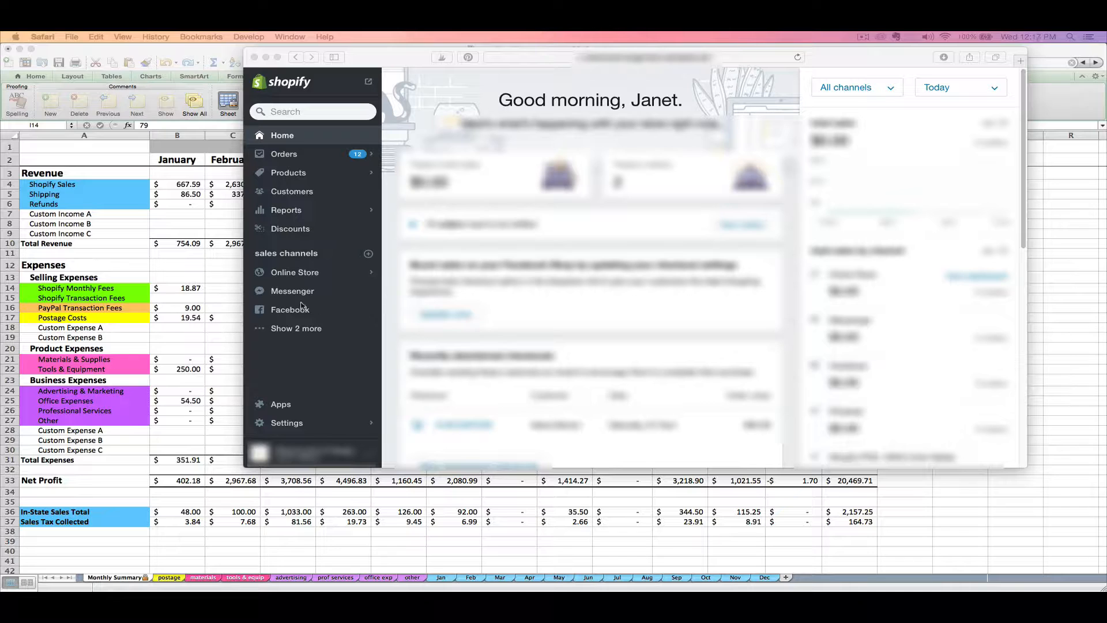
# Step: Open the Shopify Payments payouts in the Shopify admin in Safari and view their list of transactions
pyautogui.click(291, 426)
pyautogui.click(292, 424)
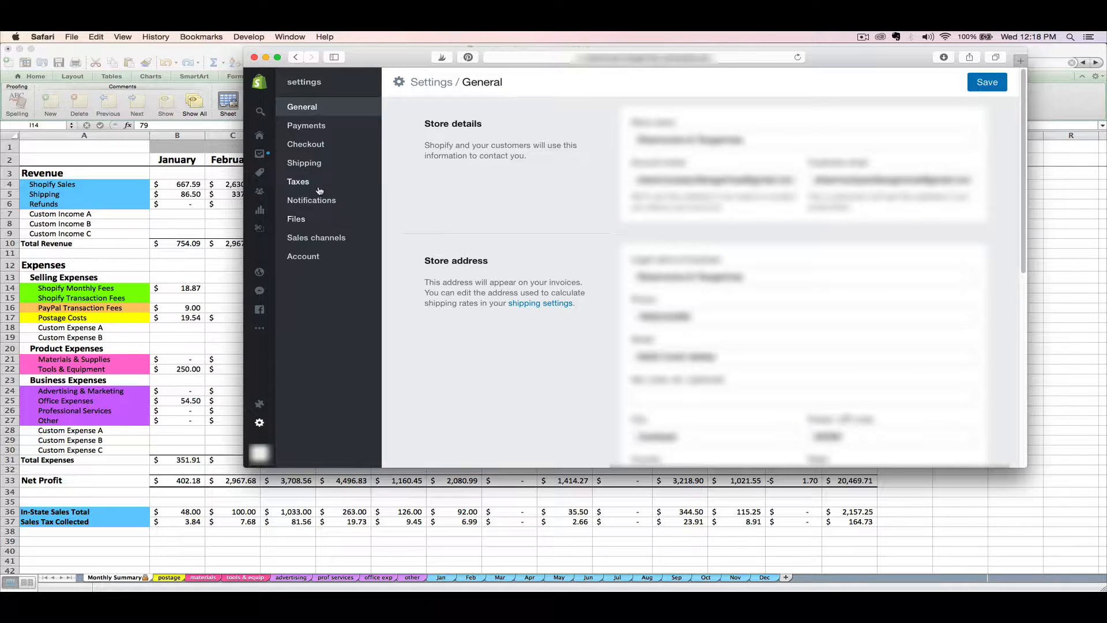
pyautogui.click(310, 127)
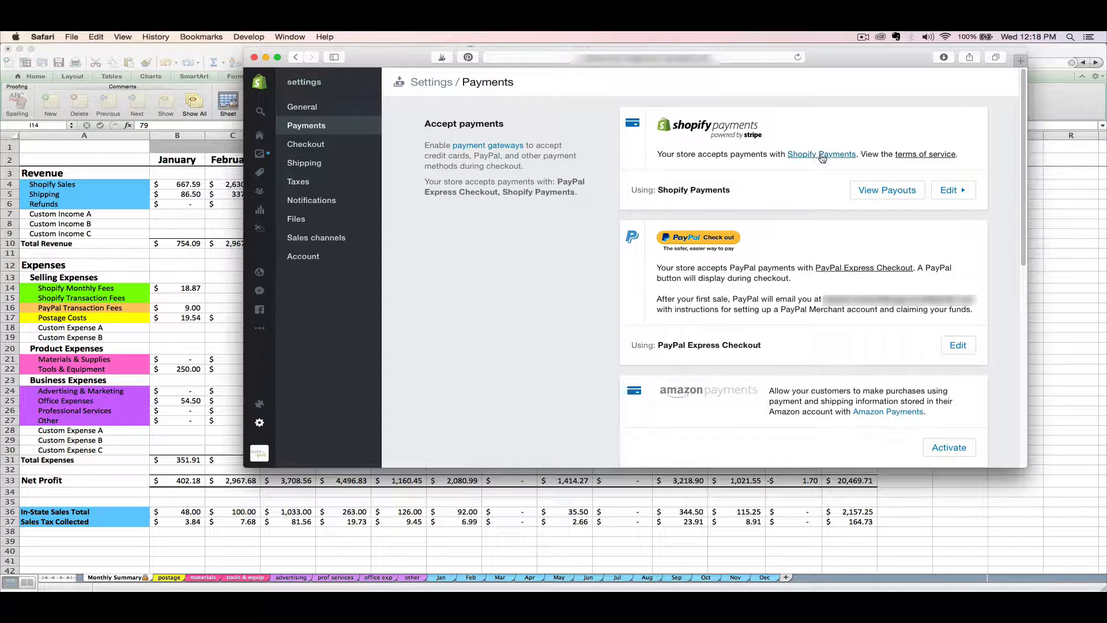
pyautogui.click(880, 194)
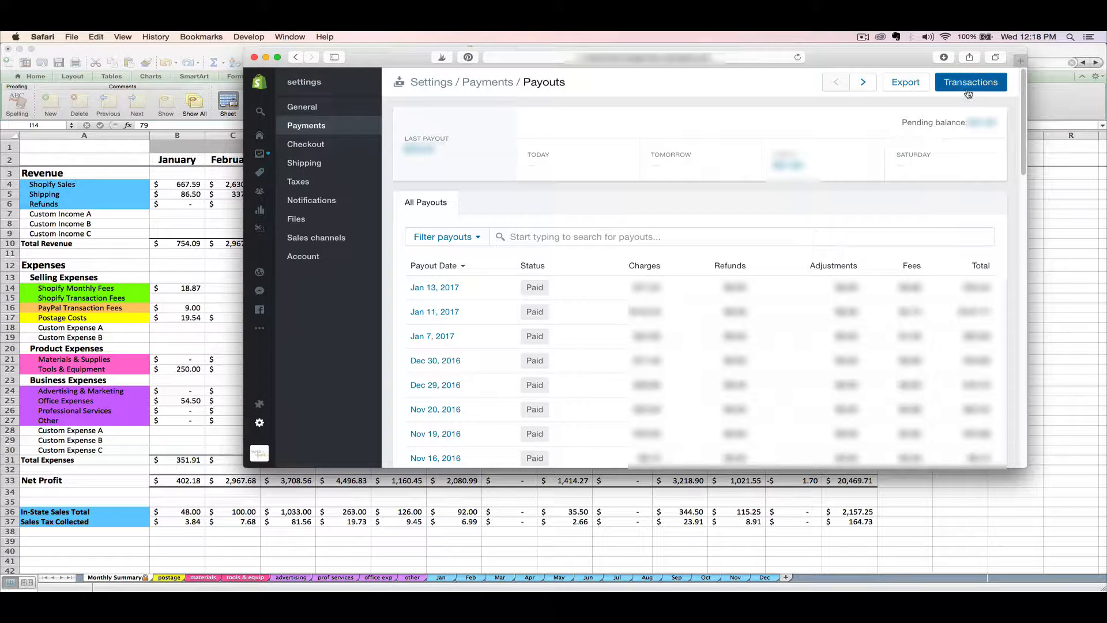
pyautogui.click(990, 83)
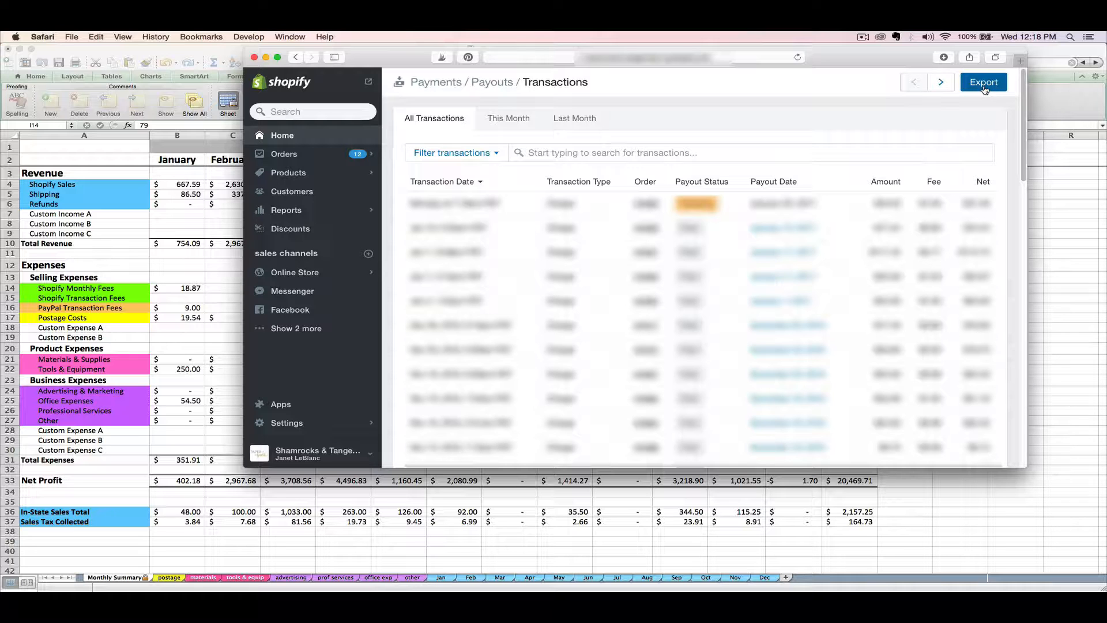
# Step: Start an export of payment transactions by date and set the start date to 2016-08-01
pyautogui.click(981, 86)
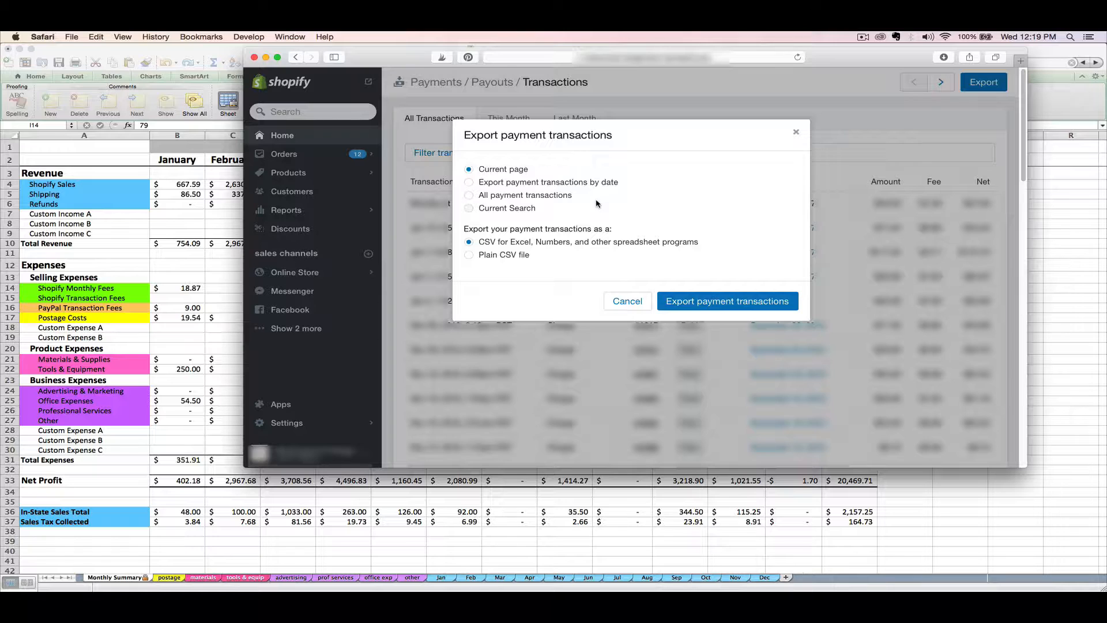
pyautogui.click(511, 189)
pyautogui.click(540, 225)
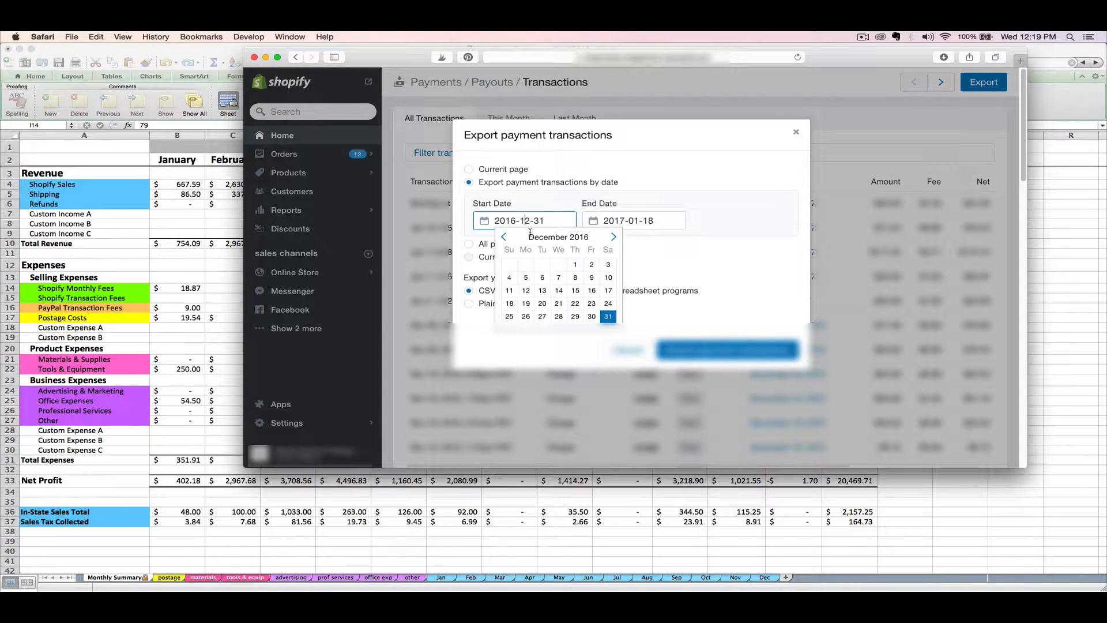
pyautogui.click(505, 239)
pyautogui.click(505, 239)
pyautogui.click(504, 239)
pyautogui.click(504, 238)
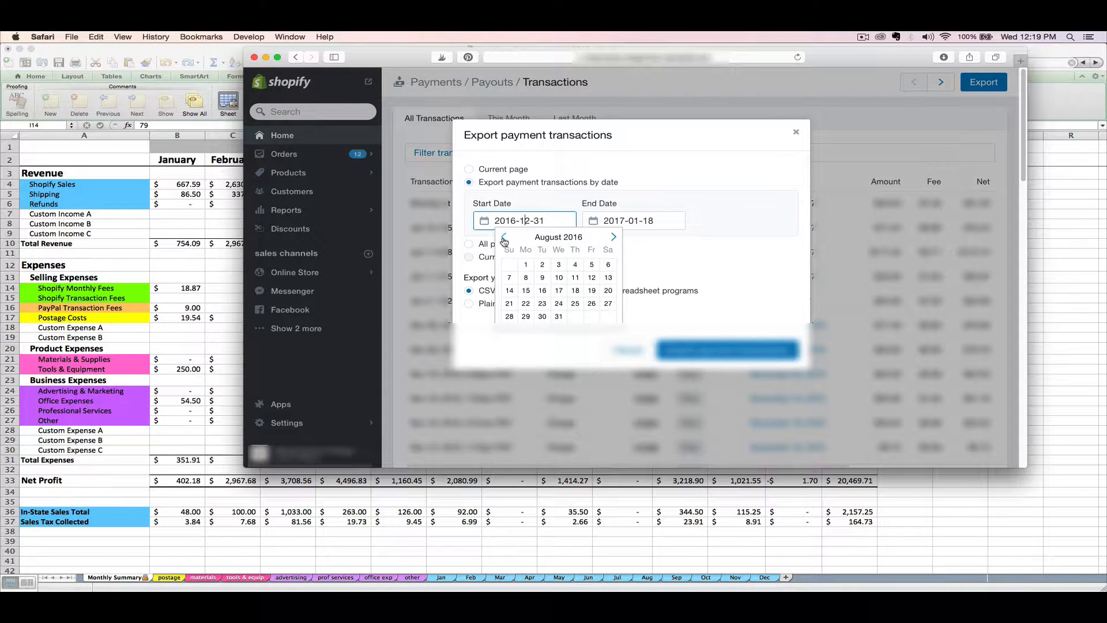
pyautogui.click(526, 264)
# Step: Set the end date to 2016-08-31 and export the payment transactions as a CSV for spreadsheet programs
pyautogui.click(605, 227)
pyautogui.click(614, 238)
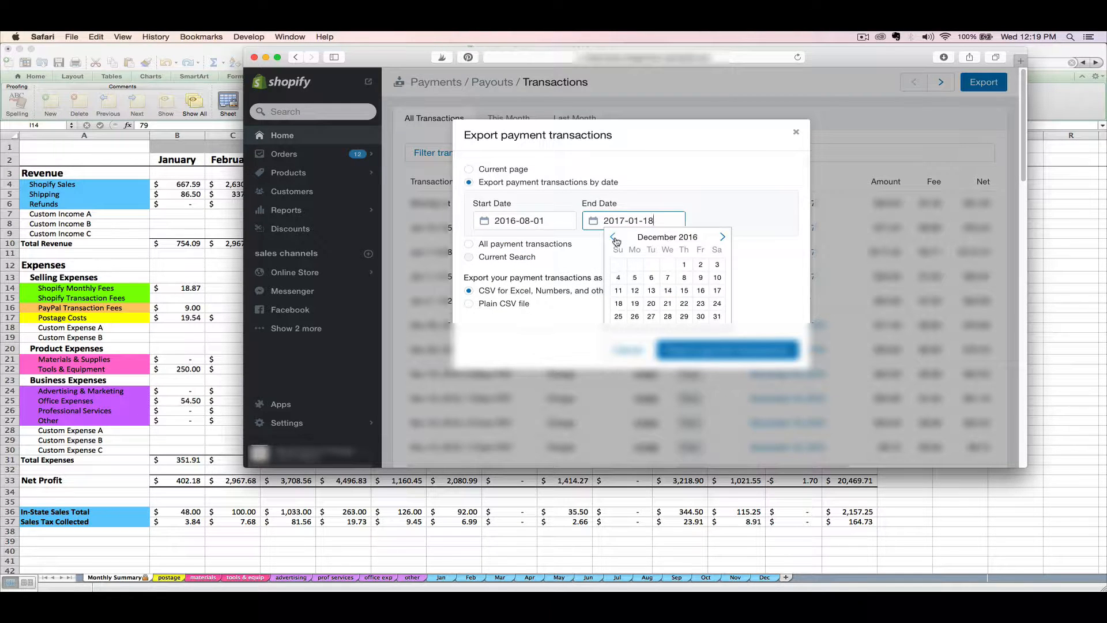
pyautogui.click(615, 239)
pyautogui.click(615, 239)
pyautogui.click(615, 239)
pyautogui.click(615, 239)
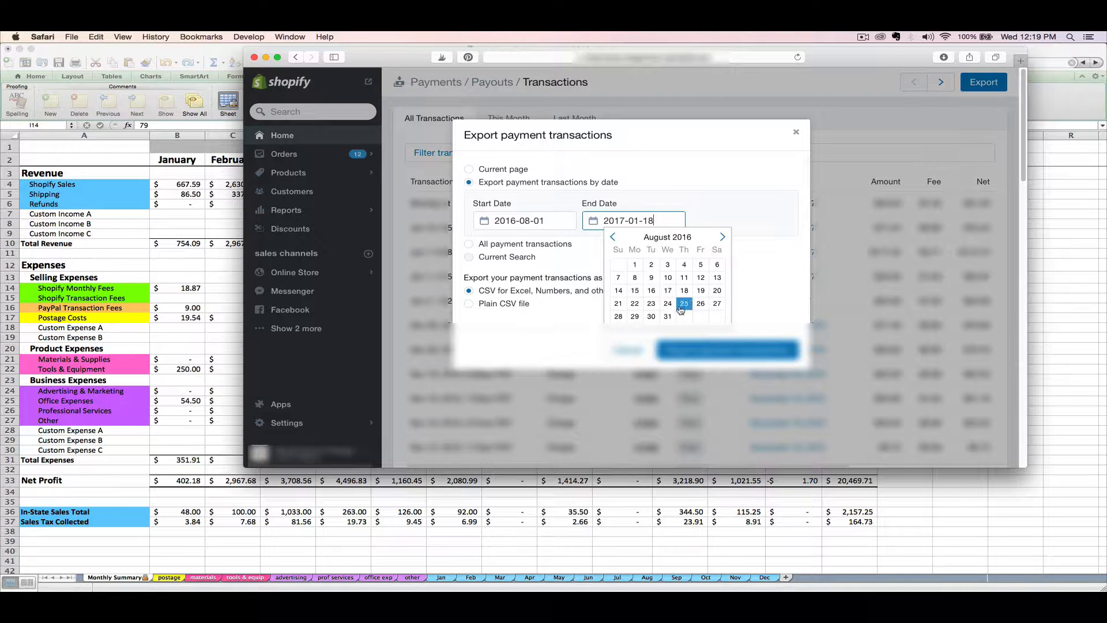
pyautogui.click(668, 316)
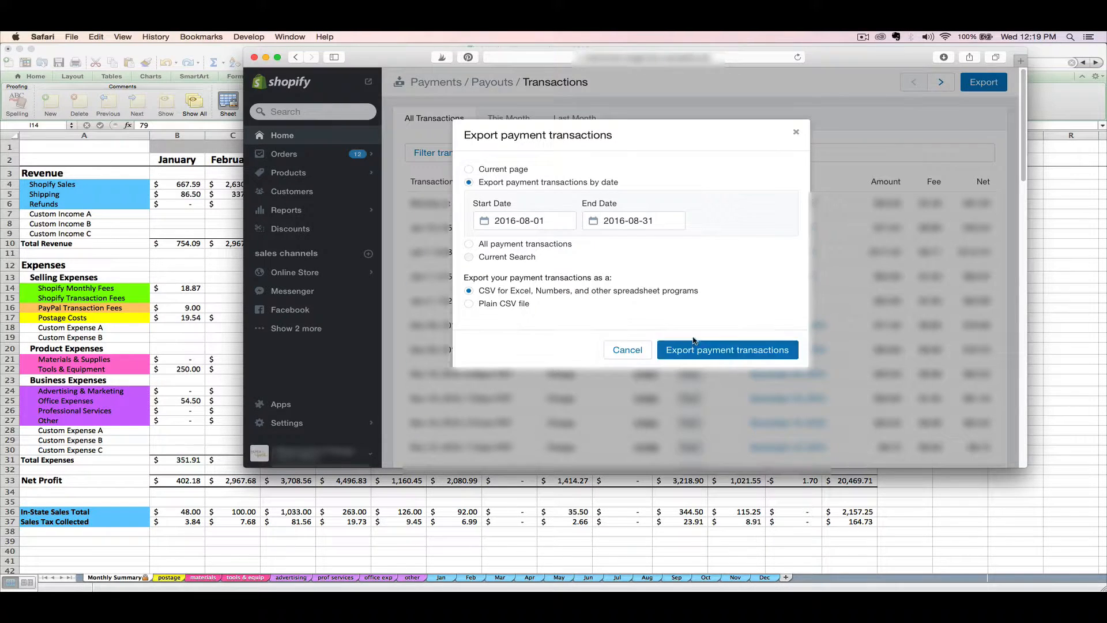
pyautogui.click(739, 351)
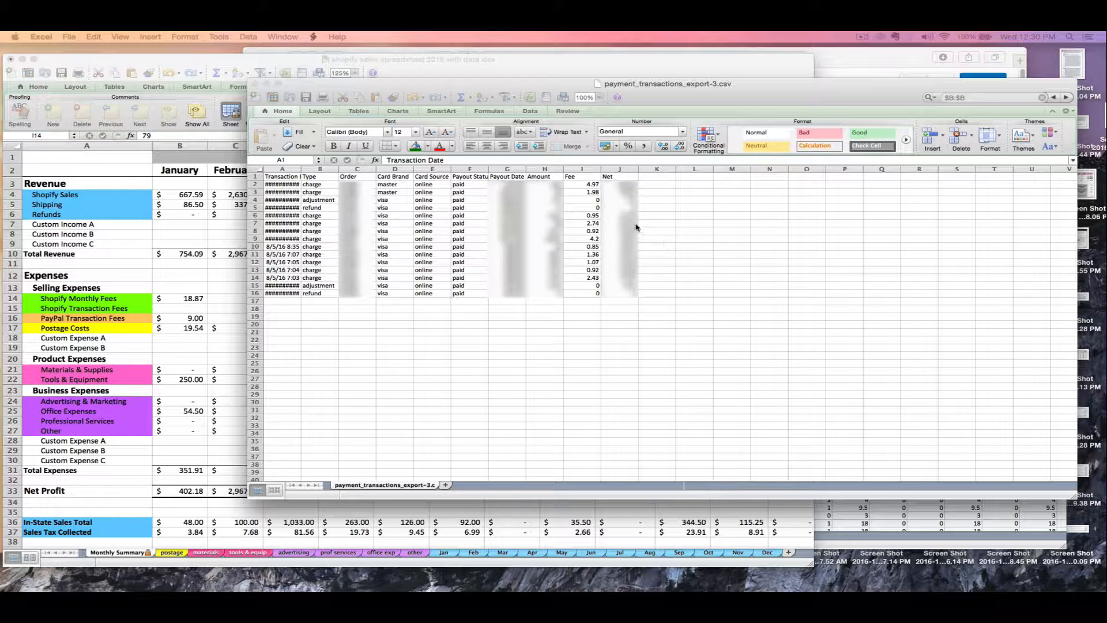
# Step: Total the Fee column of the exported transactions in cell I17 with =SUM(I2:I16) and check the sum of the selected fees
pyautogui.click(598, 188)
pyautogui.click(584, 169)
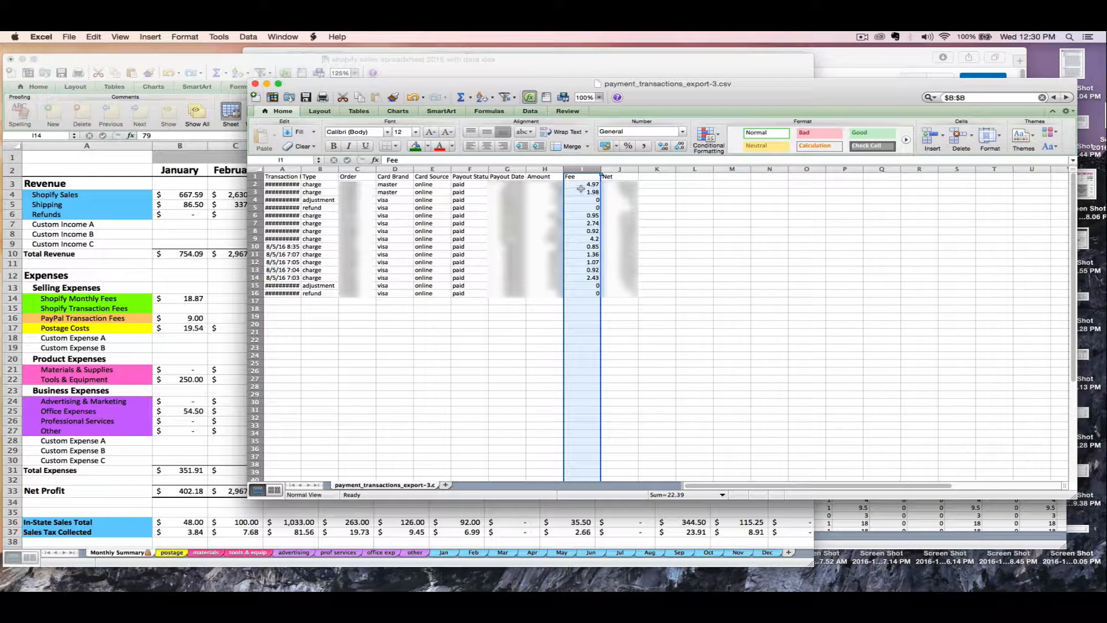
pyautogui.click(576, 184)
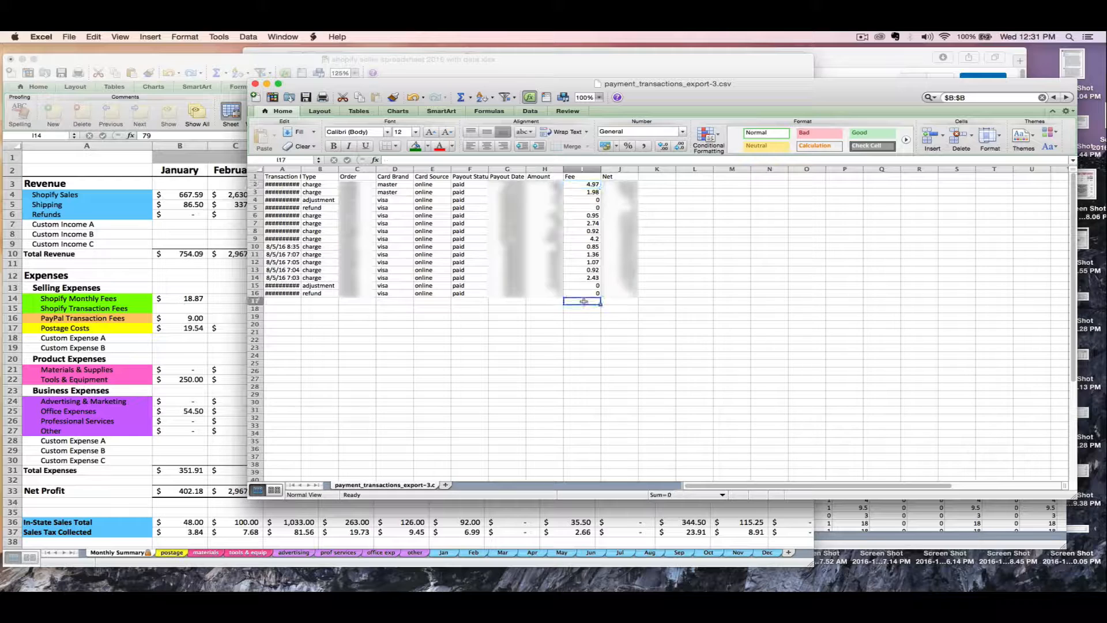
pyautogui.click(586, 301)
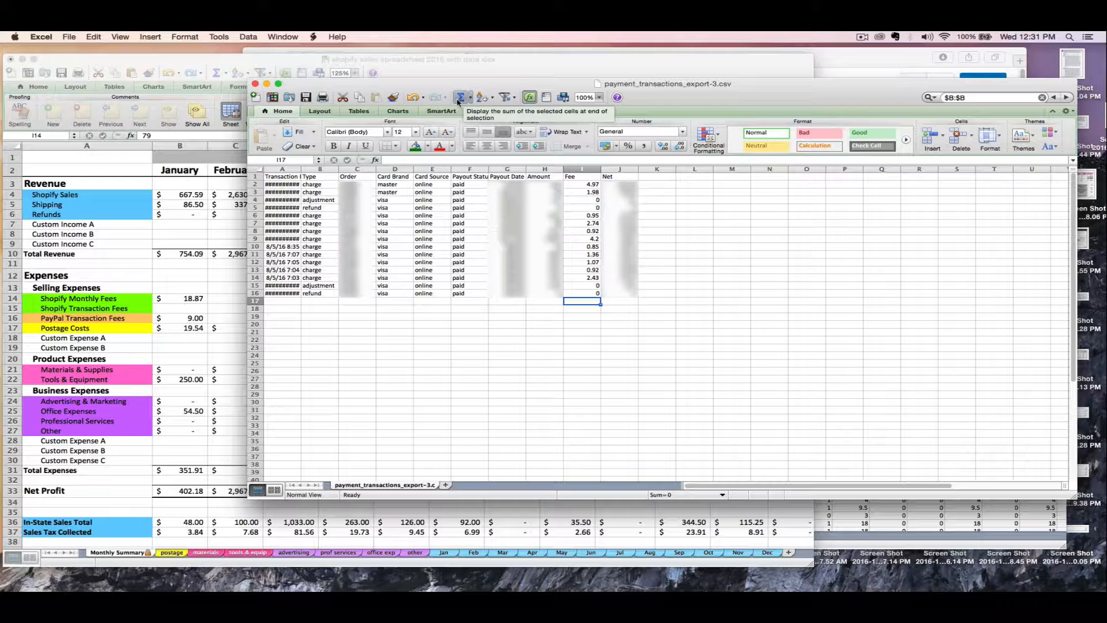
pyautogui.click(460, 99)
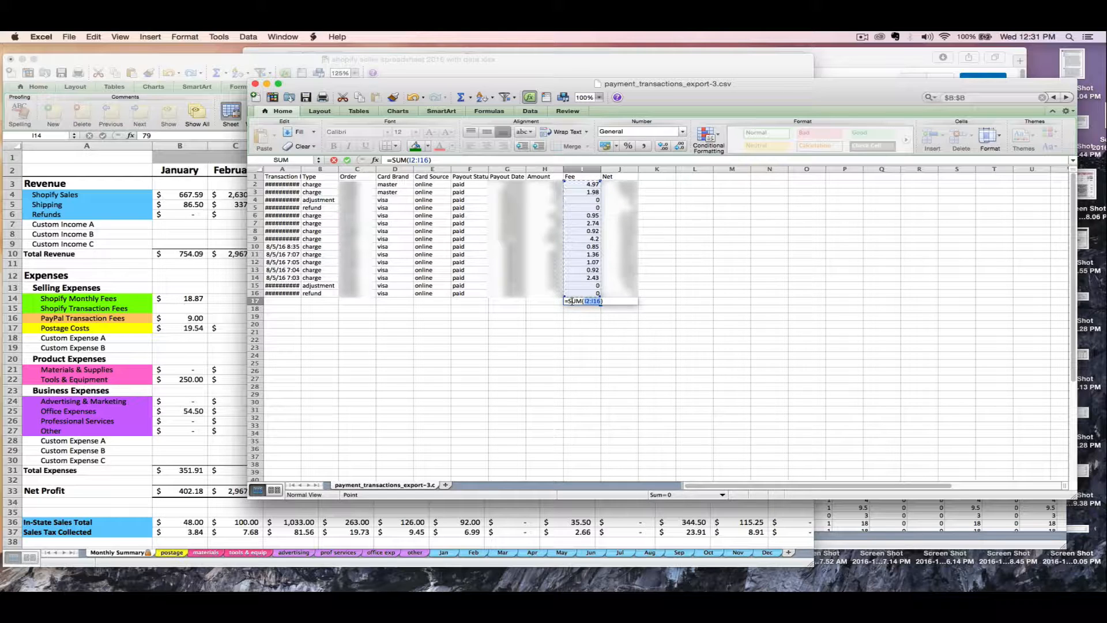
pyautogui.press('Return')
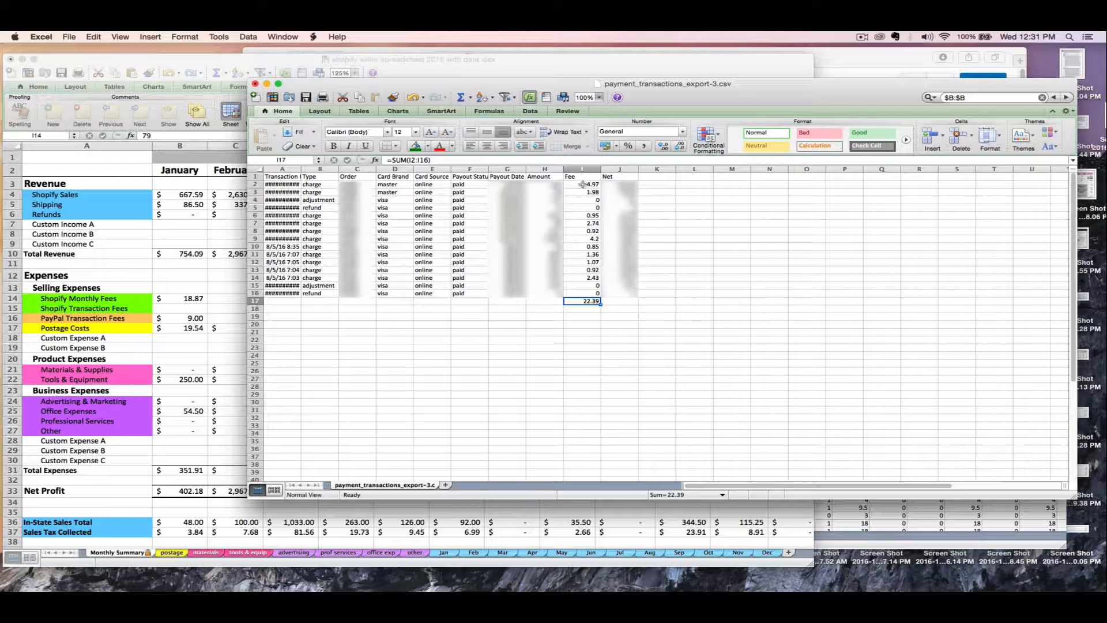
pyautogui.moveTo(582, 184); pyautogui.dragTo(586, 292)
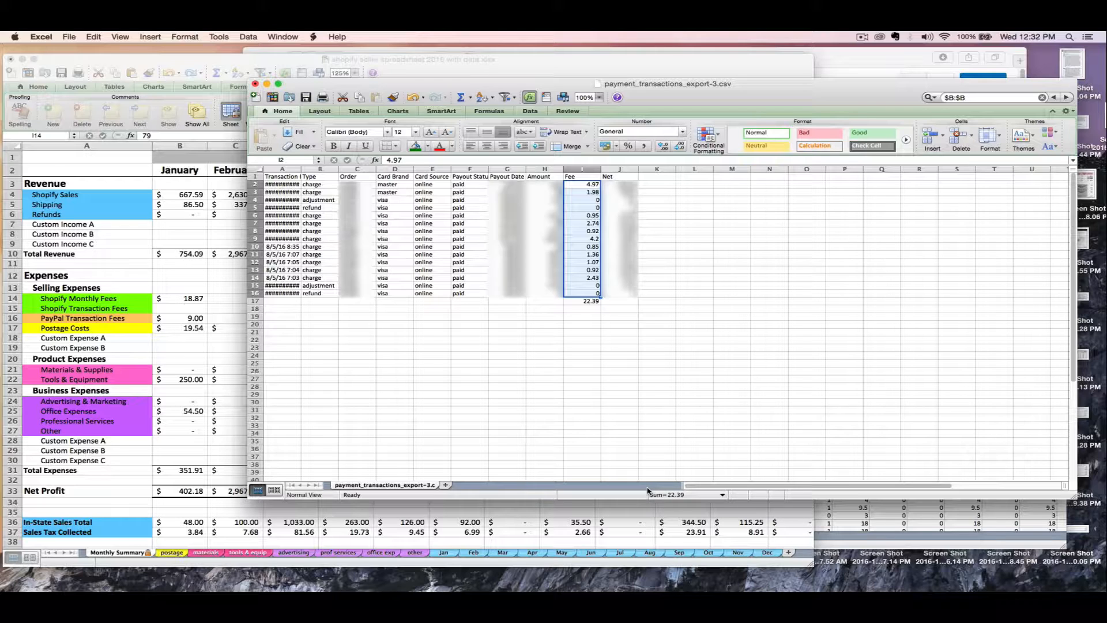
pyautogui.click(486, 395)
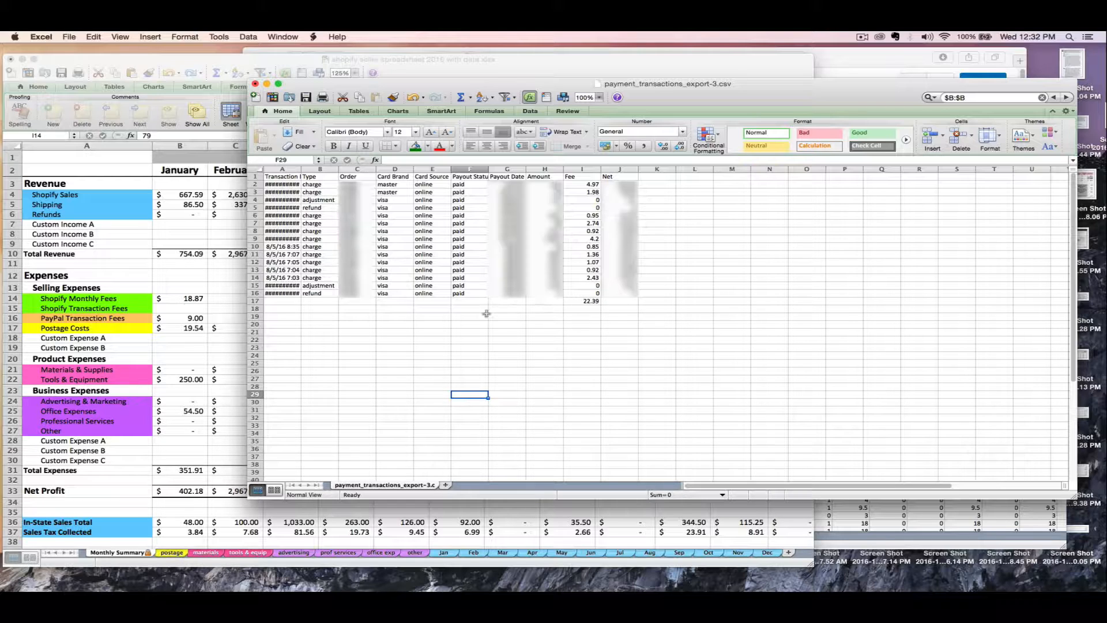
# Step: Switch to the seller spreadsheet and enter 22.39 as August's Shopify Transaction Fees in the Monthly Summary sheet
pyautogui.click(220, 369)
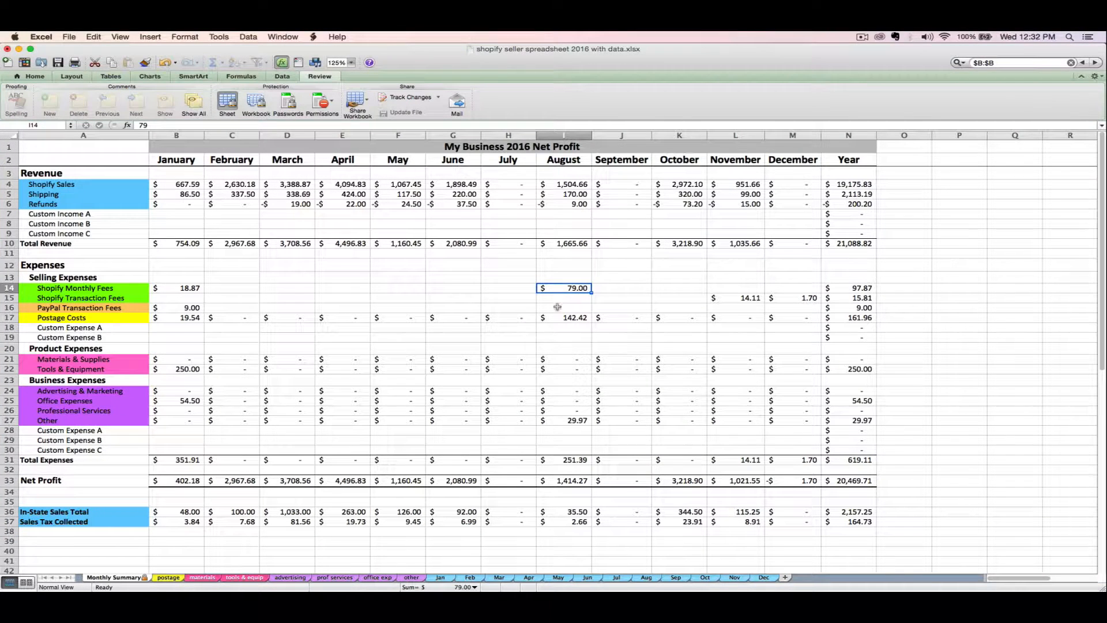
pyautogui.click(581, 299)
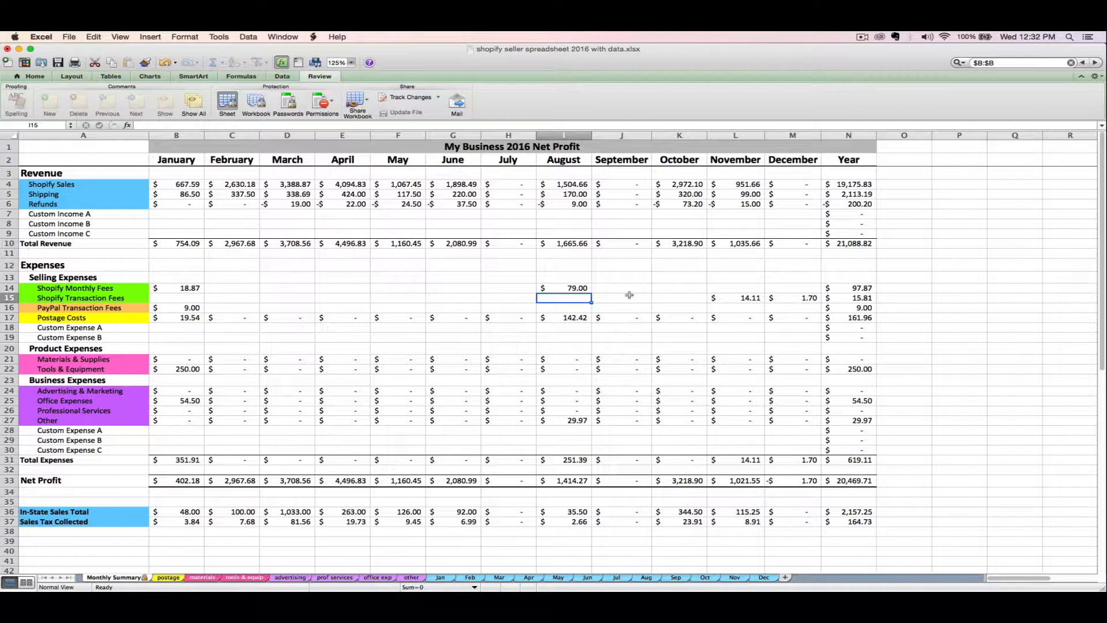
pyautogui.write('22.39')
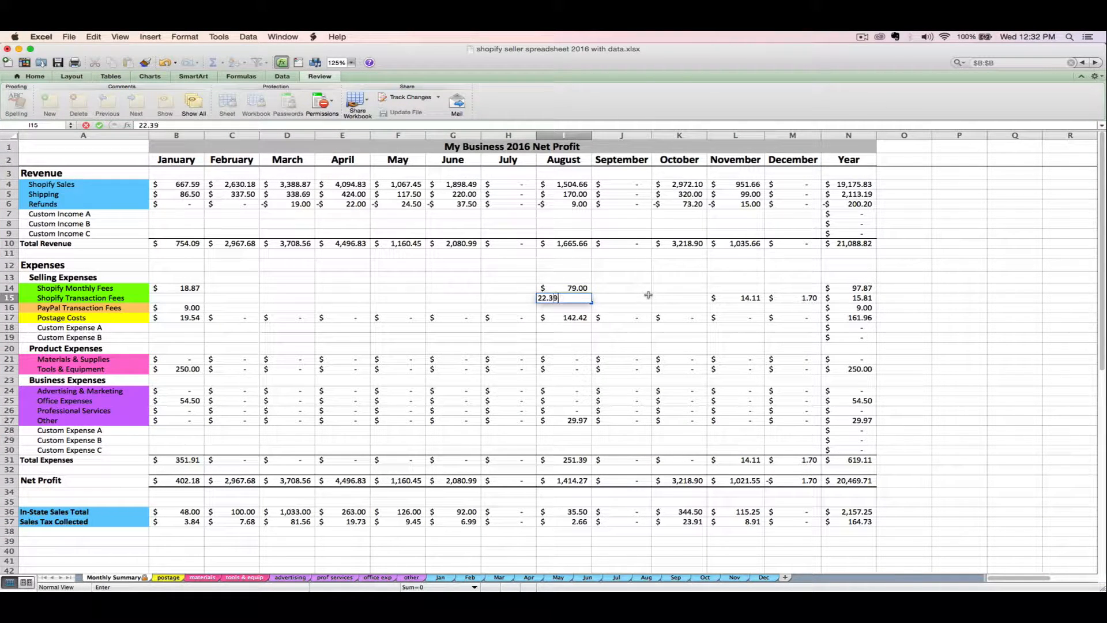
pyautogui.press('Return')
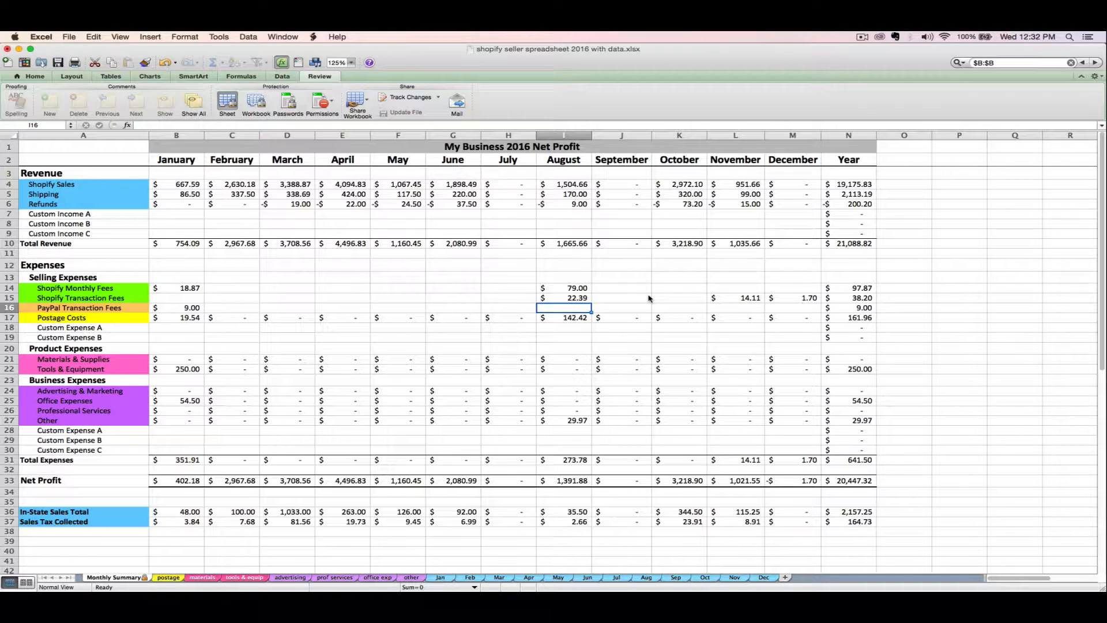
# Step: Replace August's Shopify Transaction Fees with the formula =10+22.39
pyautogui.click(585, 297)
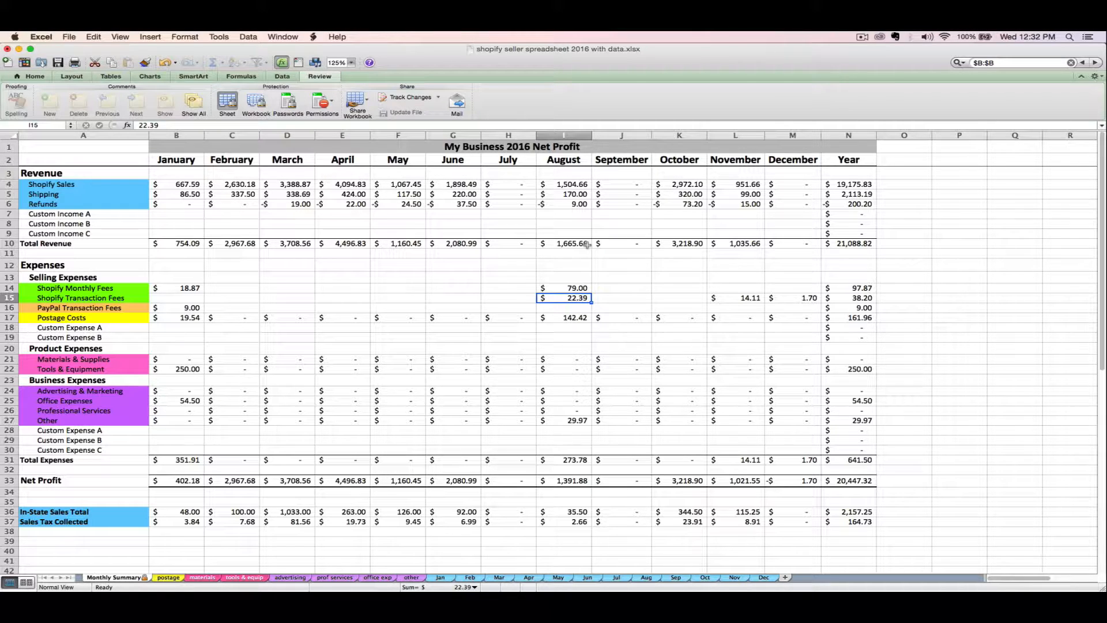
pyautogui.write('=')
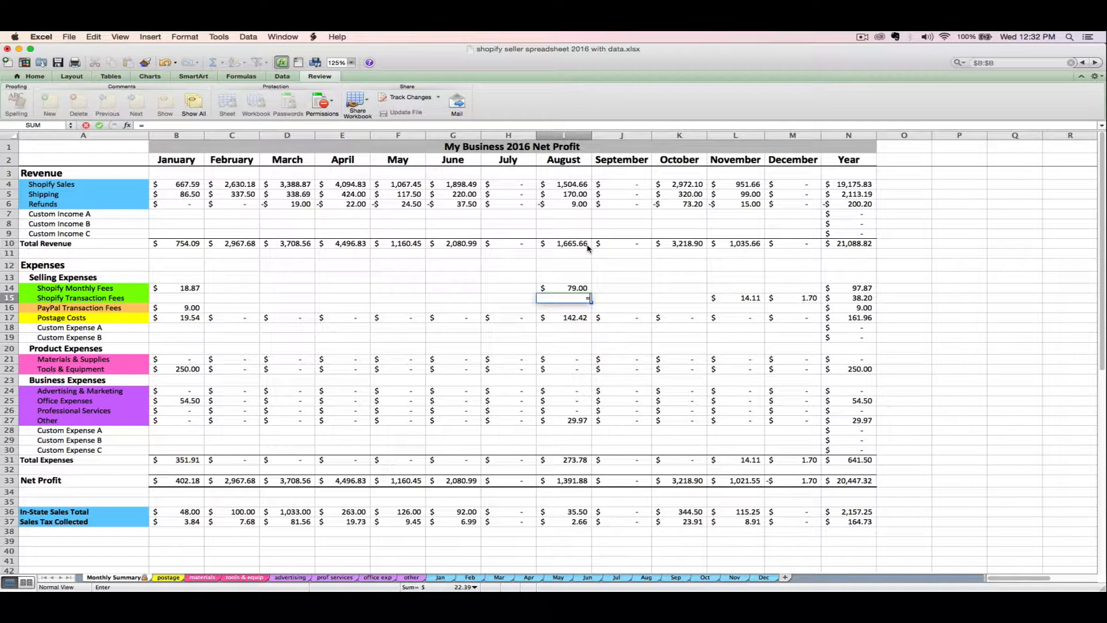
pyautogui.write('10+22.39')
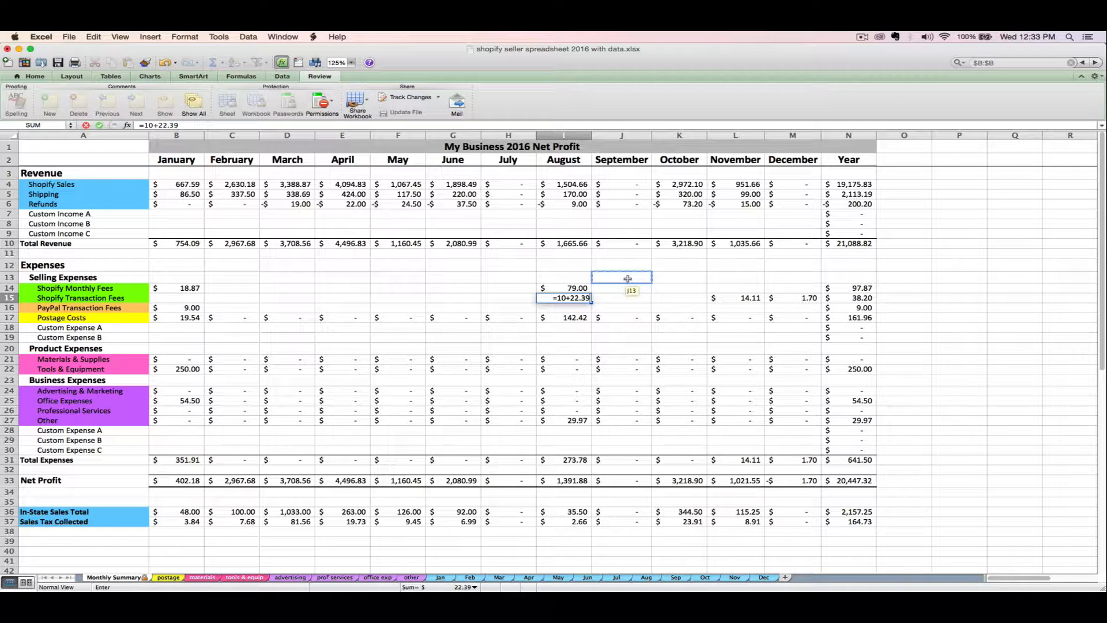
pyautogui.press('Return')
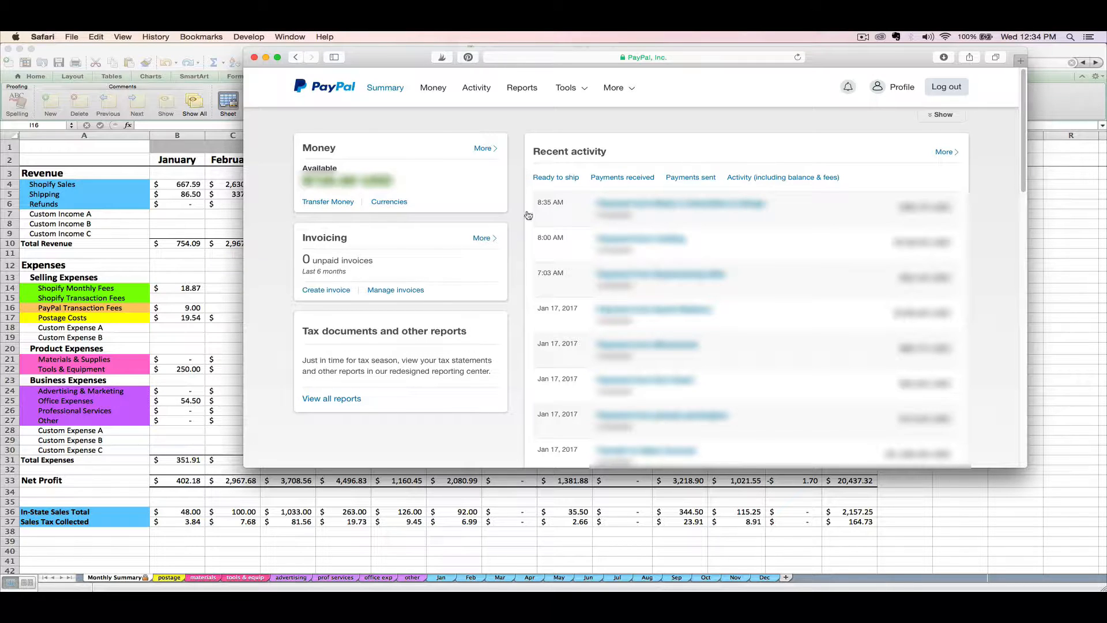
# Step: Download the August 2016 monthly statement PDF from PayPal's reports in Safari and view the fees in its Activity Summary
pyautogui.click(237, 310)
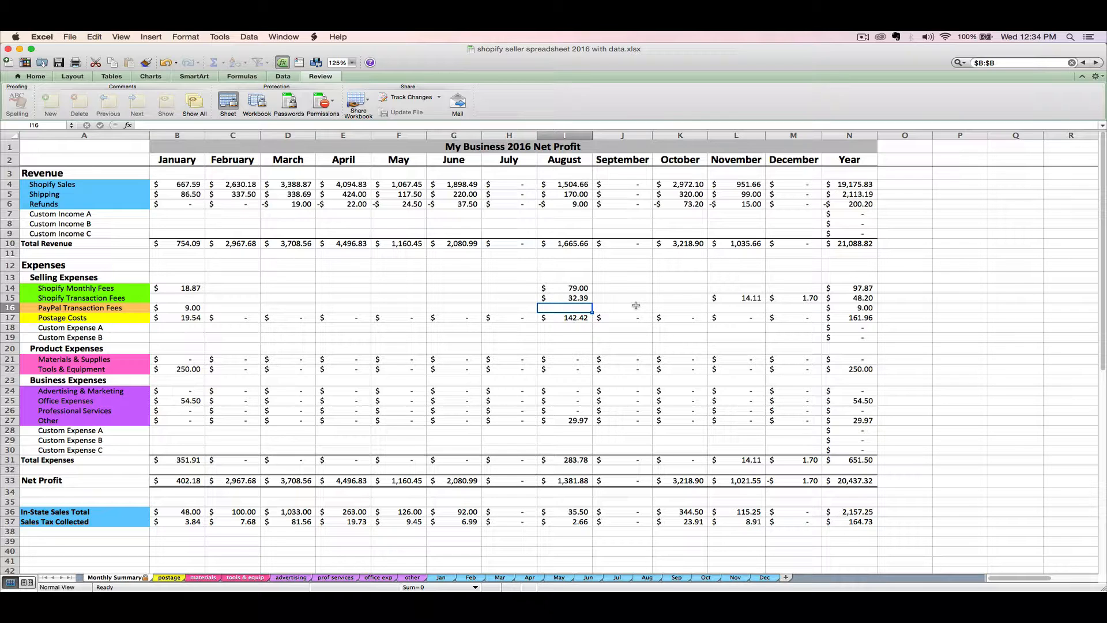
pyautogui.press('super+Tab')
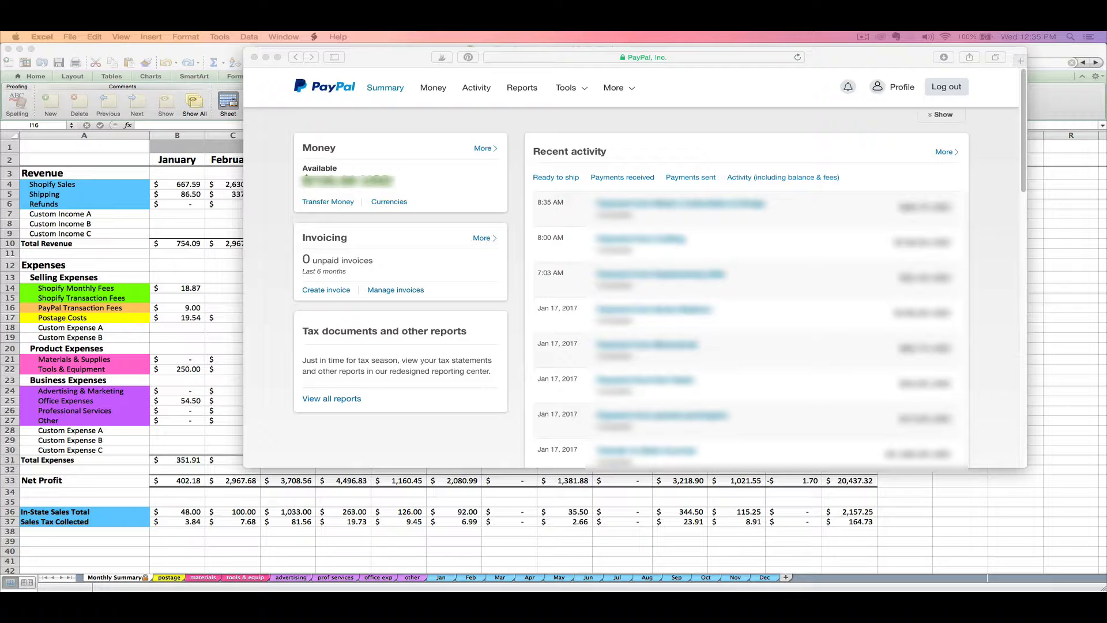
pyautogui.click(545, 110)
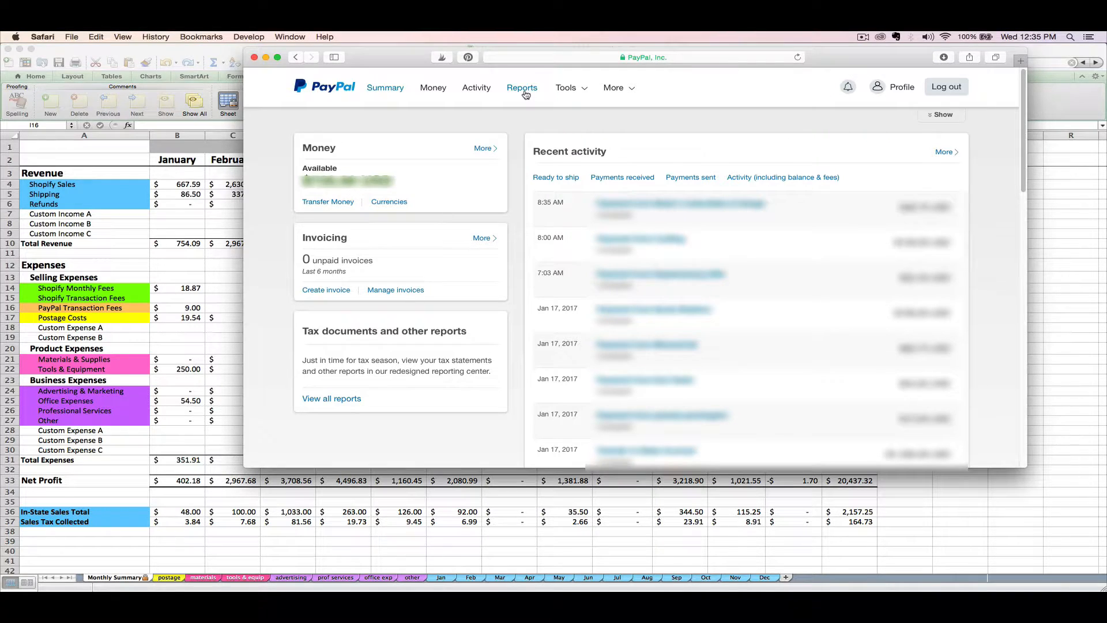
pyautogui.click(526, 94)
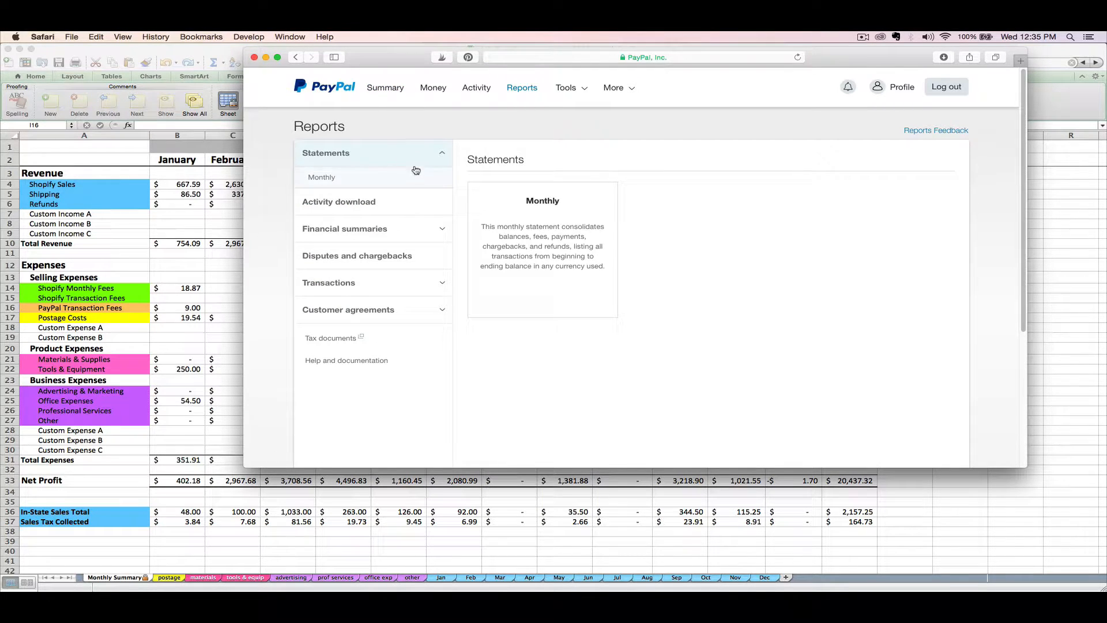
pyautogui.click(331, 182)
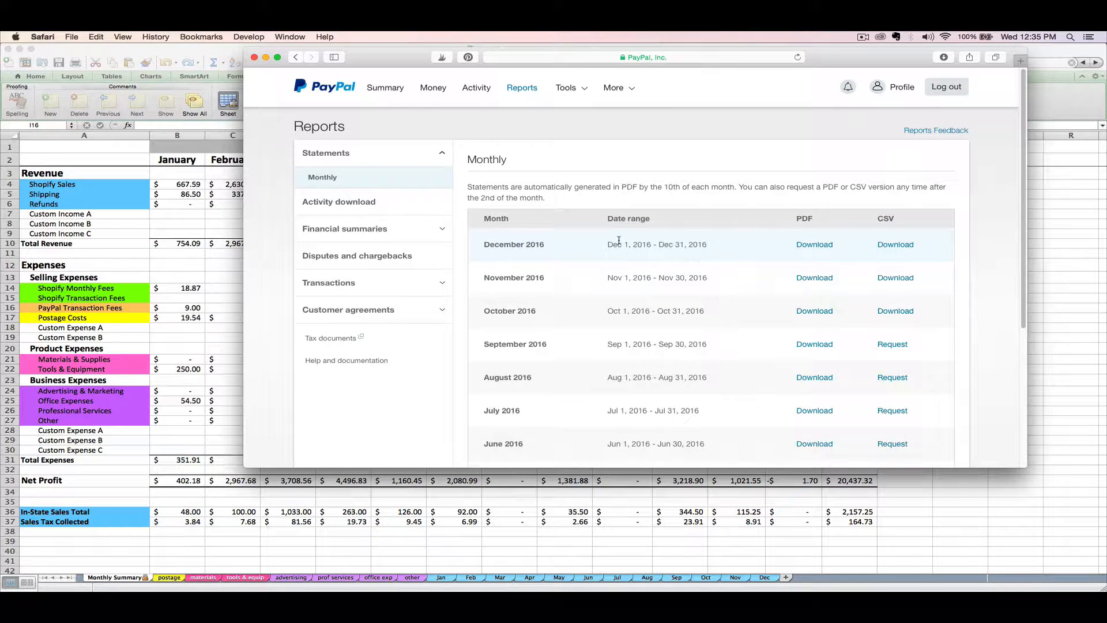
pyautogui.click(806, 379)
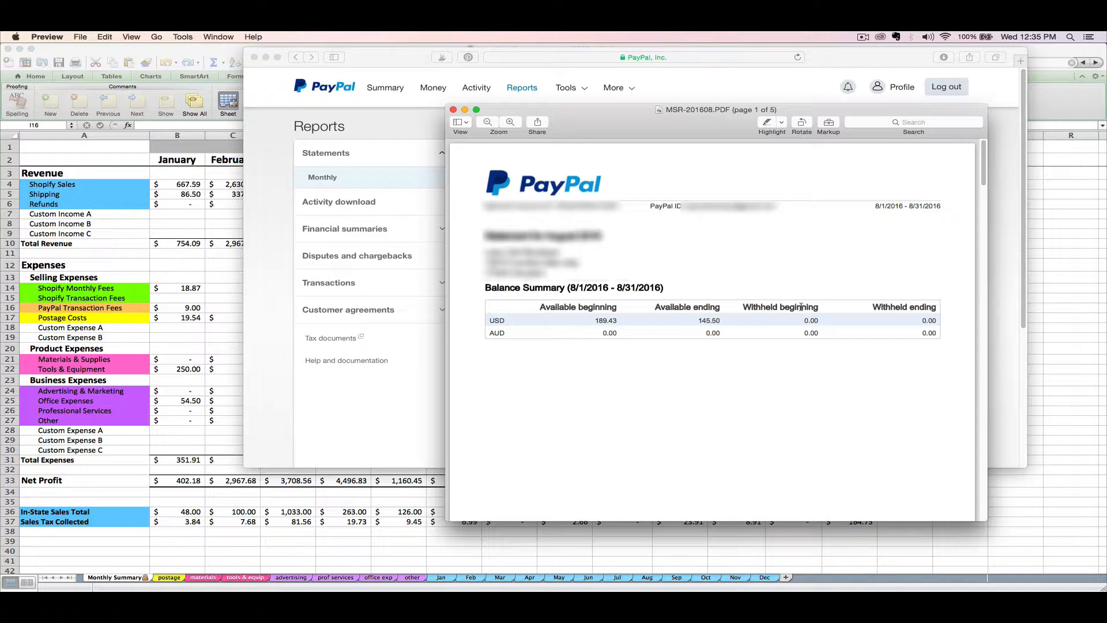
pyautogui.scroll(-10, 784, 329)
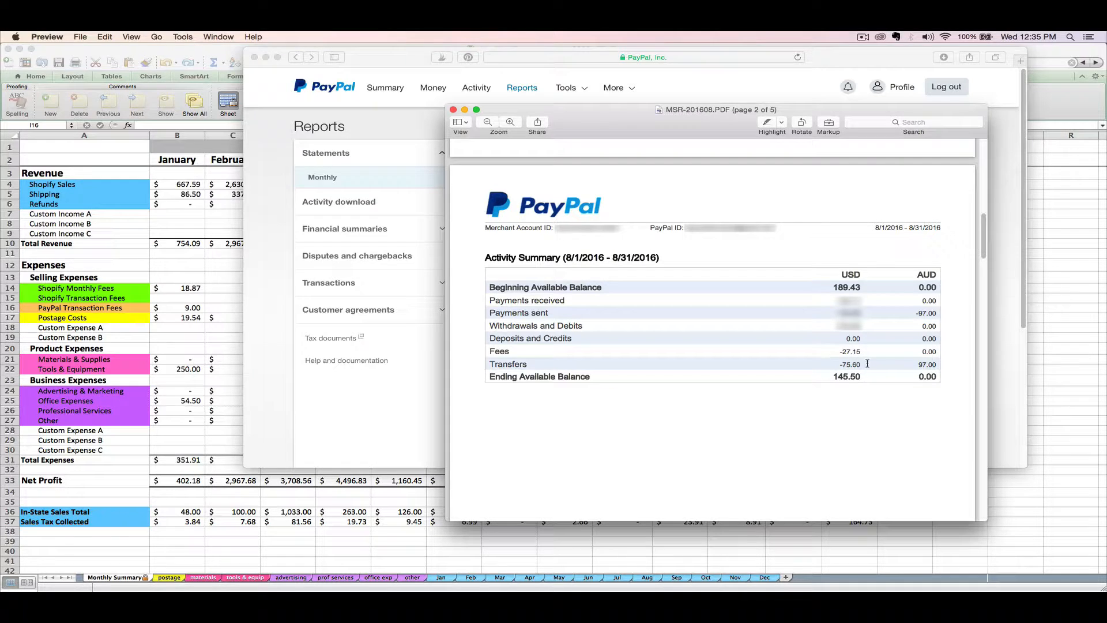
# Step: Enter 27.15 as August's PayPal Transaction Fees in the Monthly Summary sheet of the seller spreadsheet
pyautogui.click(199, 398)
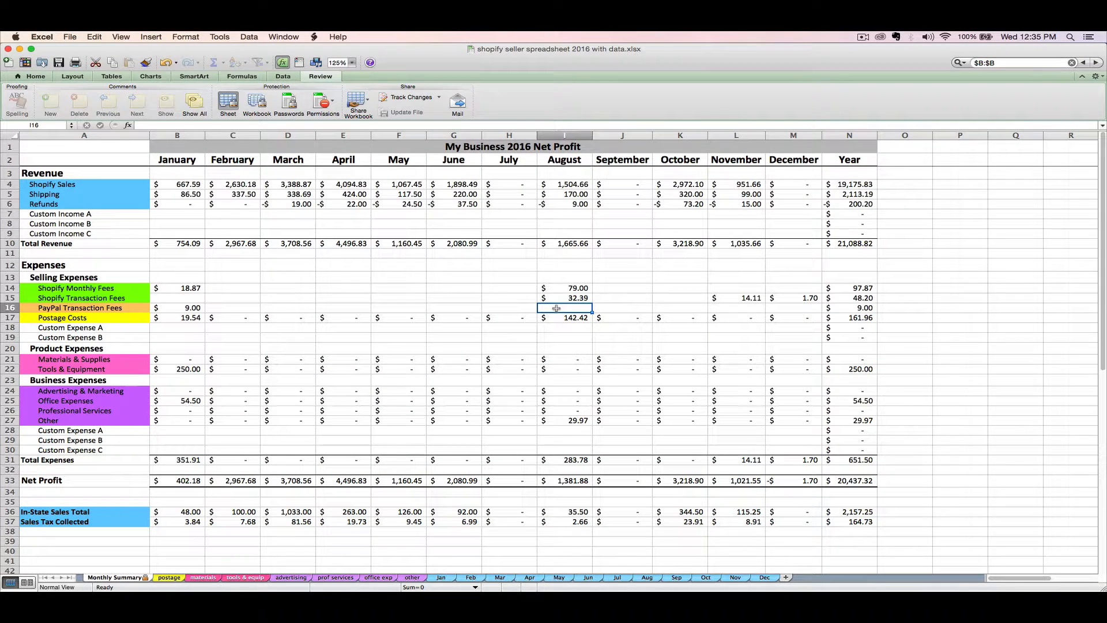
pyautogui.write('27.15')
pyautogui.press('Return')
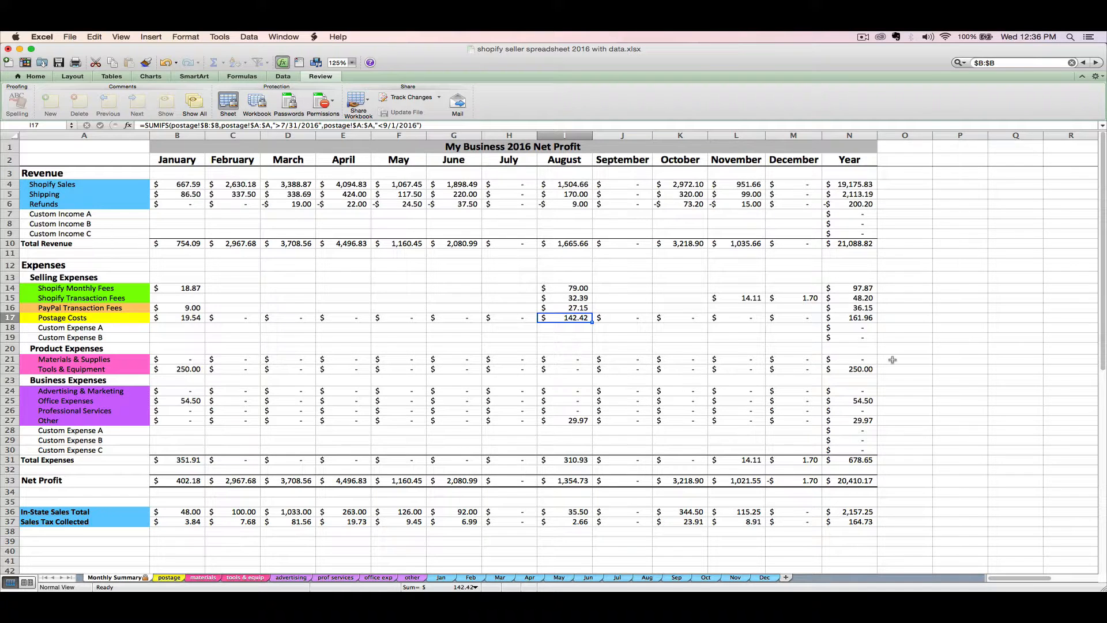
# Step: Return to the August PayPal statement PDF and examine its USD Transaction History
pyautogui.press('super+Tab')
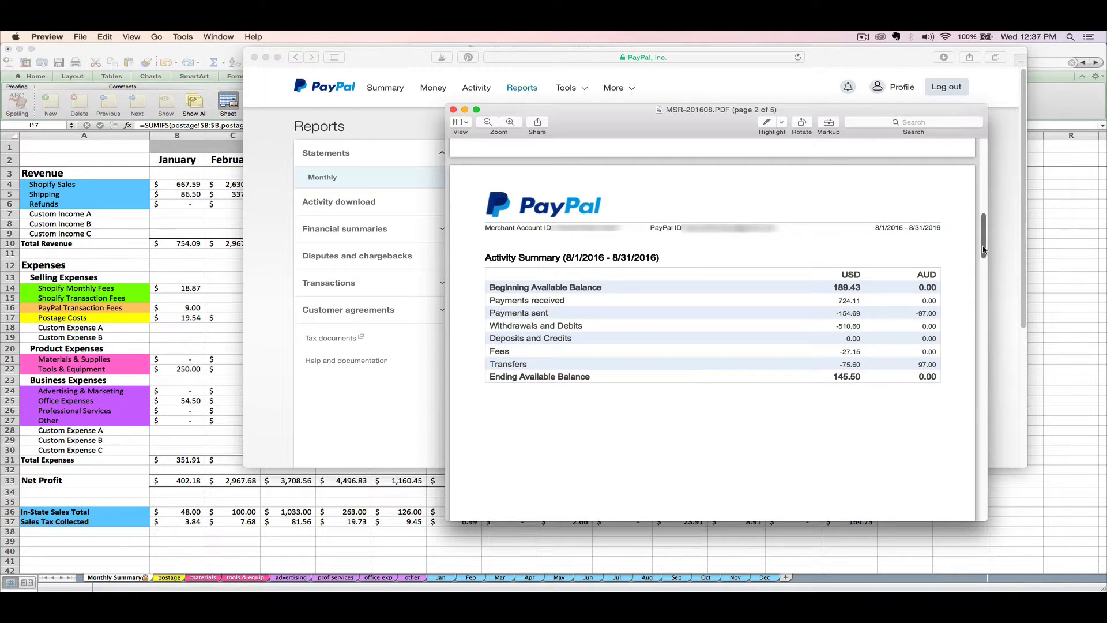
pyautogui.moveTo(984, 249); pyautogui.dragTo(967, 410)
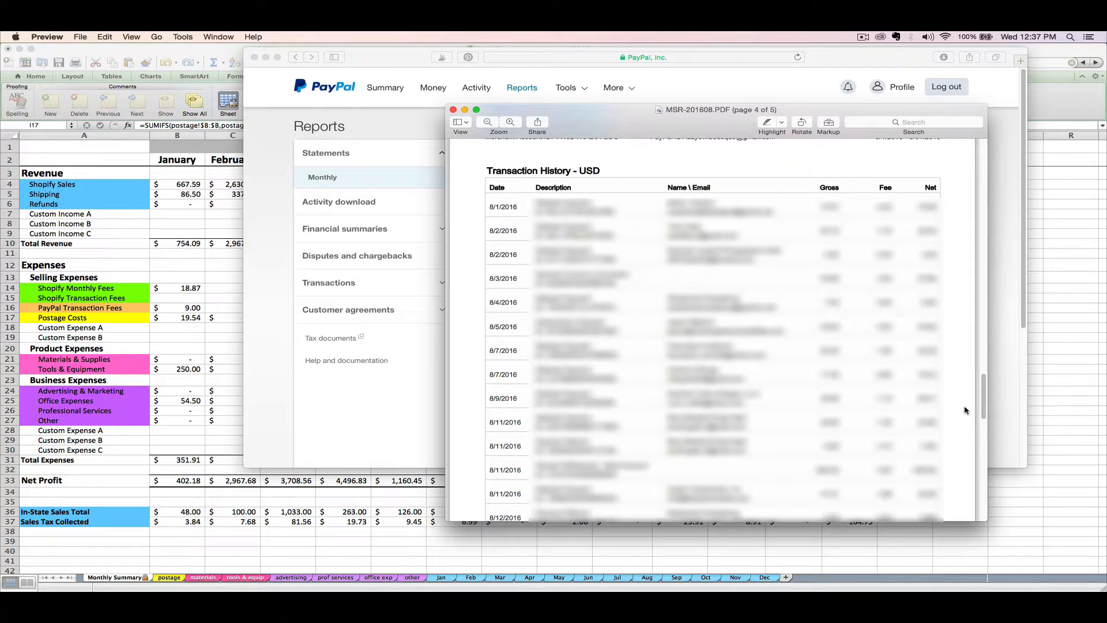